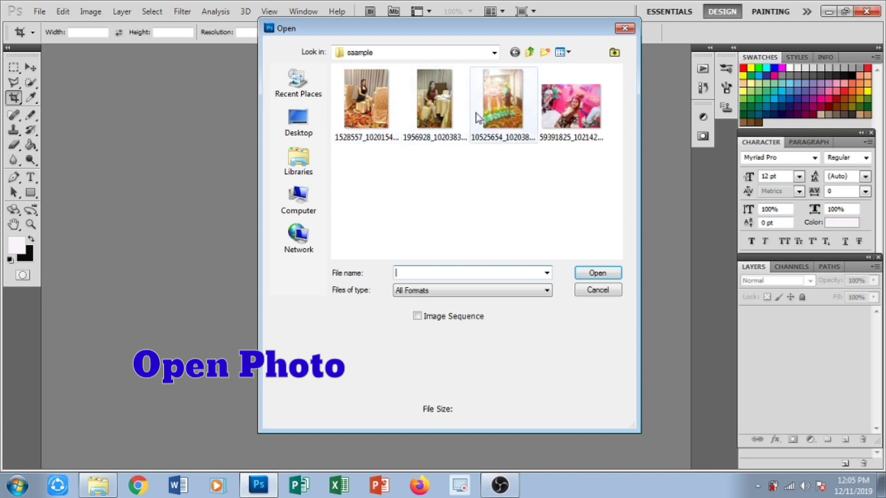
- Open the photo of the woman seated among the gold-covered chairs from the saample folder
{"action": "left_click", "coordinate": [367, 101]}
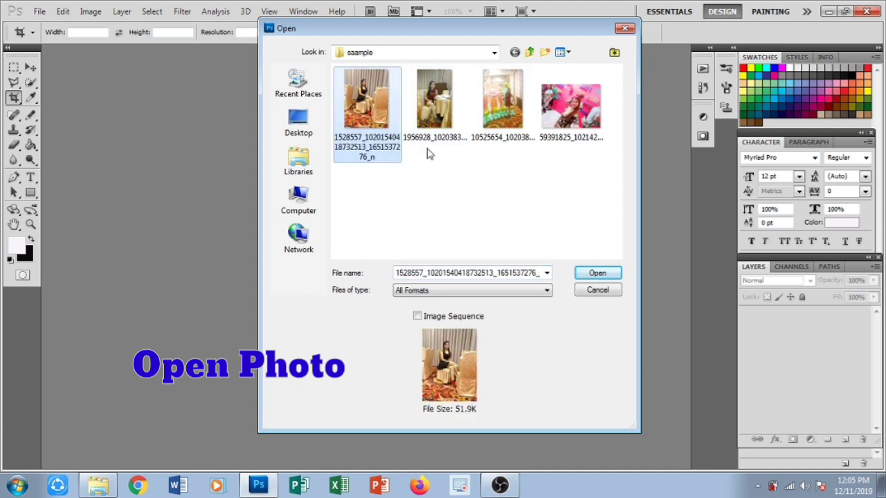
{"action": "left_click", "coordinate": [598, 274]}
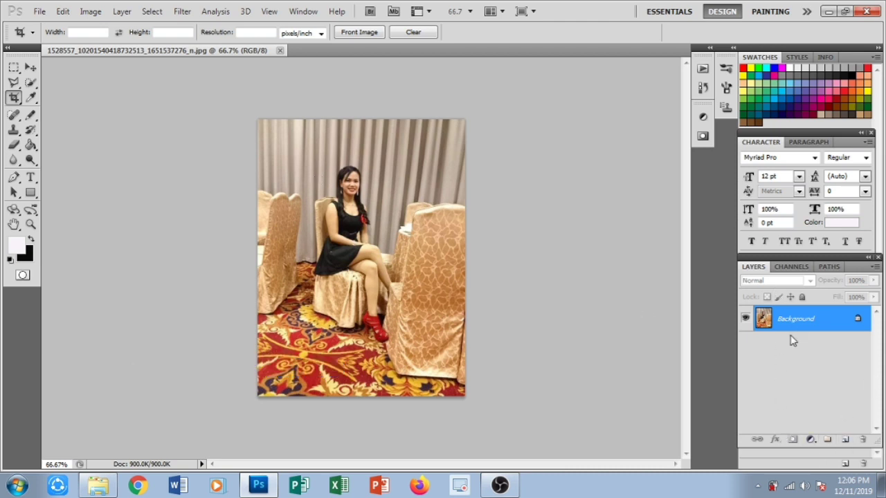
- Duplicate the Background layer and rename the copy puzzle
{"action": "key", "text": "ctrl+j"}
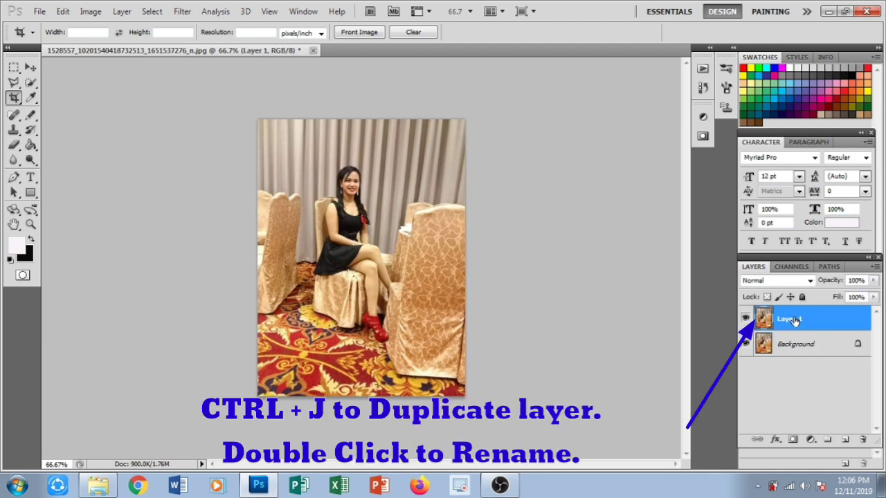
{"action": "double_click", "coordinate": [795, 320]}
{"action": "type", "text": "puzzle"}
{"action": "key", "text": "Return"}
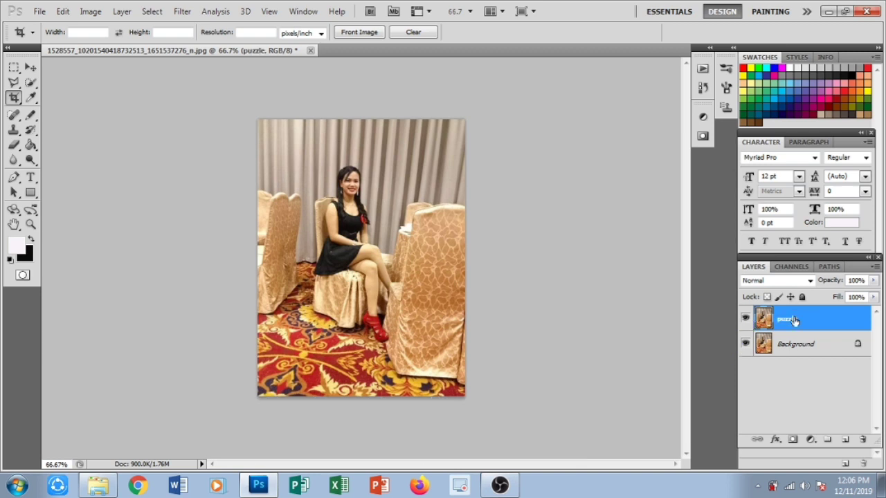
- Add a new layer directly below the puzzle layer and fill it with the near-white foreground color
{"action": "left_click", "coordinate": [845, 439]}
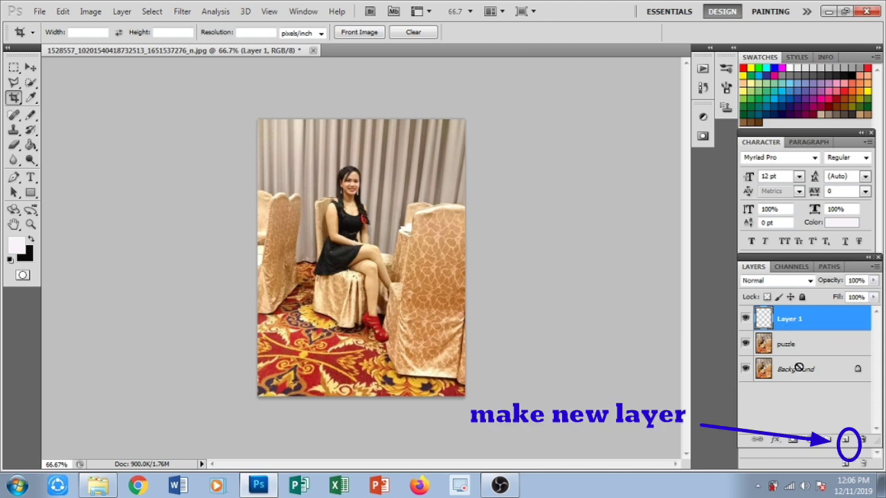
{"action": "left_click_drag", "start_coordinate": [798, 374], "coordinate": [796, 352]}
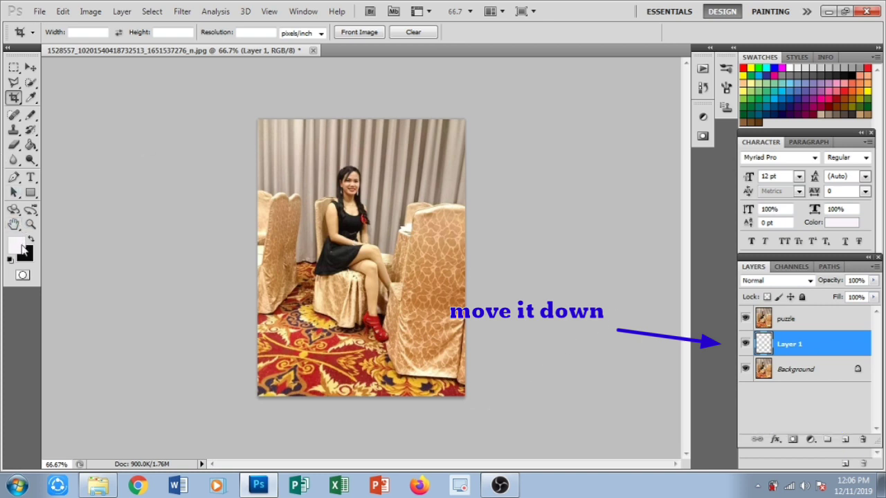
{"action": "left_click", "coordinate": [31, 144]}
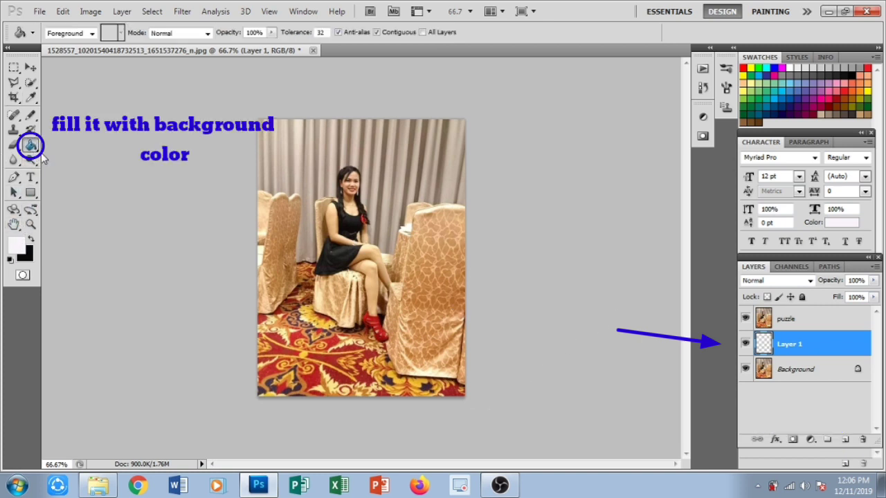
{"action": "left_click", "coordinate": [271, 177]}
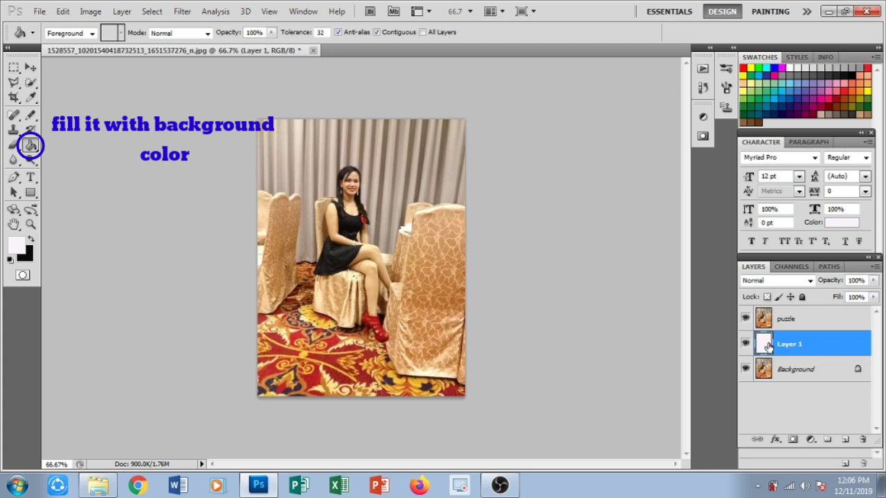
- Open the Texturizer filter for the puzzle layer
{"action": "left_click", "coordinate": [787, 316]}
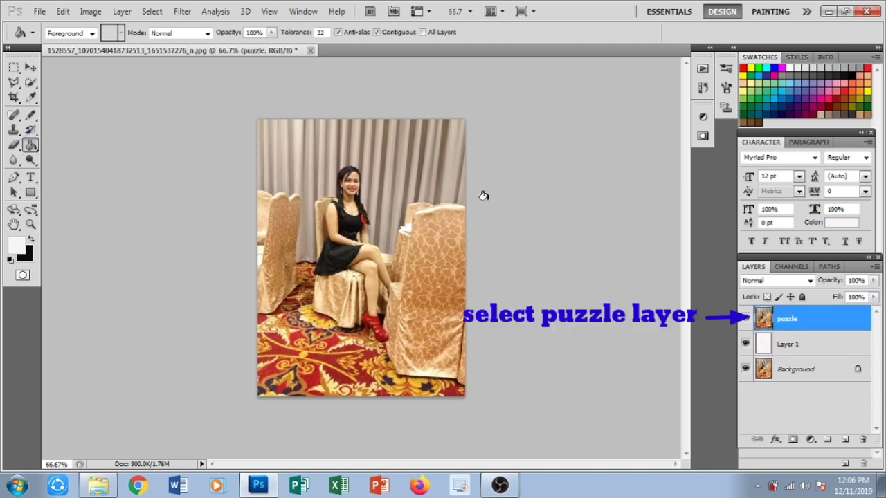
{"action": "left_click", "coordinate": [181, 12]}
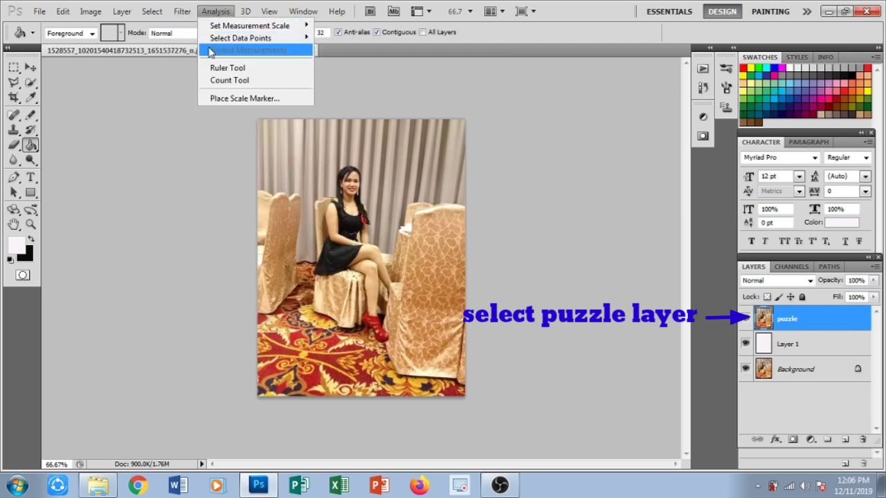
{"action": "mouse_move", "coordinate": [183, 20]}
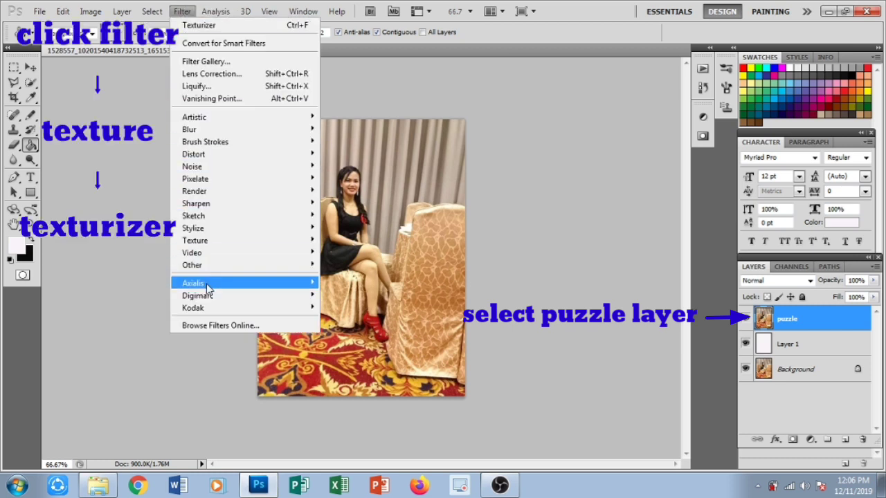
{"action": "mouse_move", "coordinate": [237, 241]}
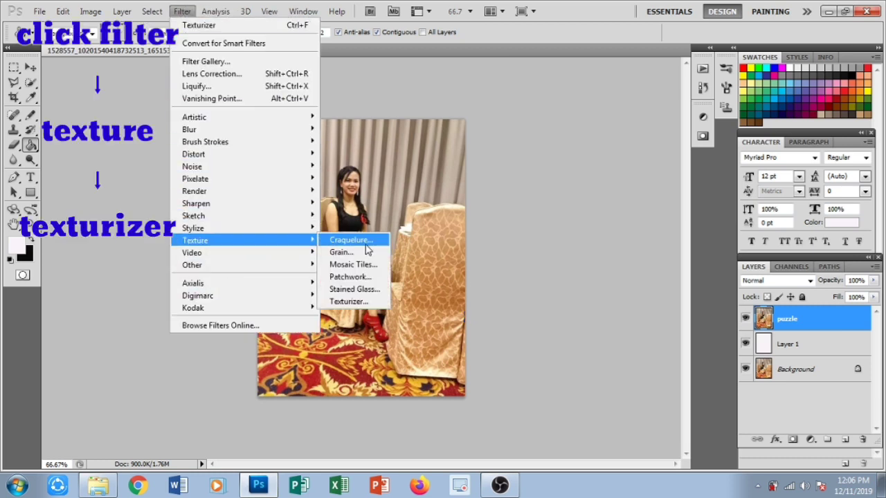
{"action": "left_click", "coordinate": [348, 303]}
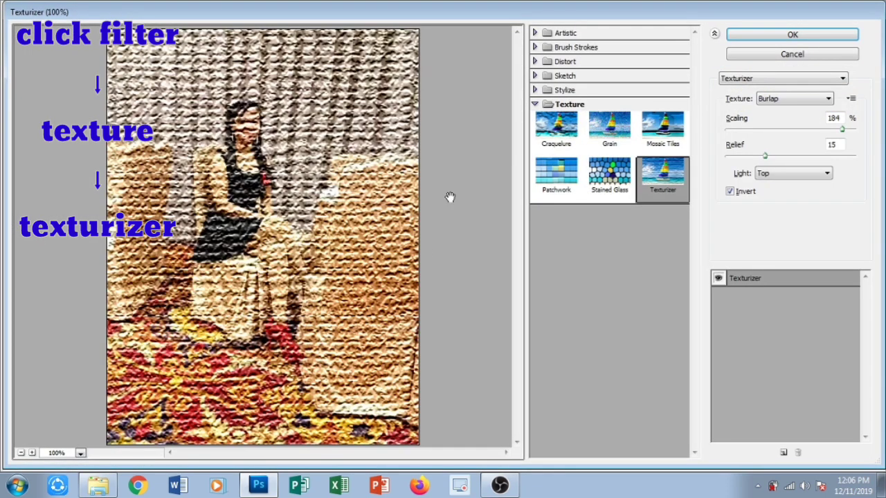
- Choose the Canvas texture and replace it by loading the puzzletexture file from the Downloads folder
{"action": "left_click", "coordinate": [834, 100]}
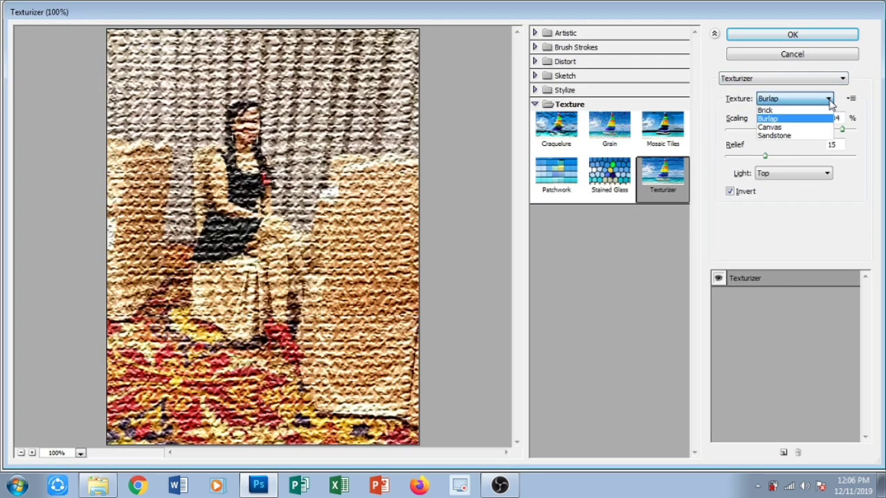
{"action": "left_click", "coordinate": [784, 129]}
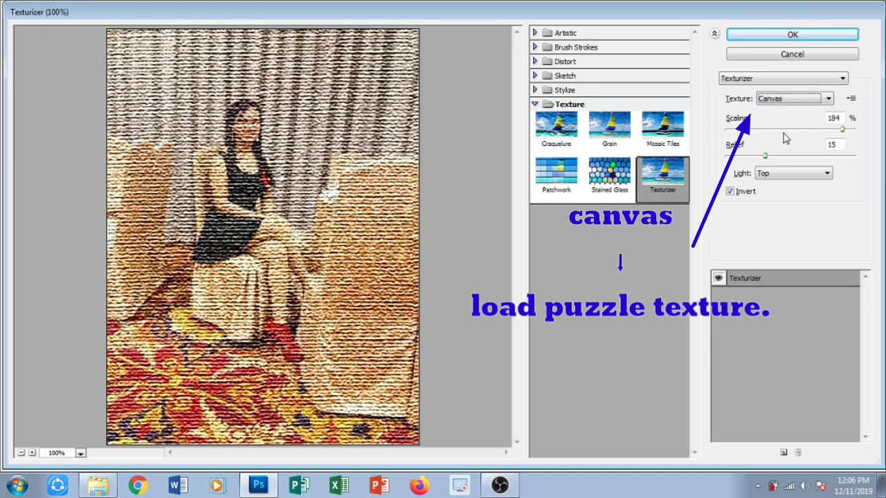
{"action": "left_click", "coordinate": [852, 98]}
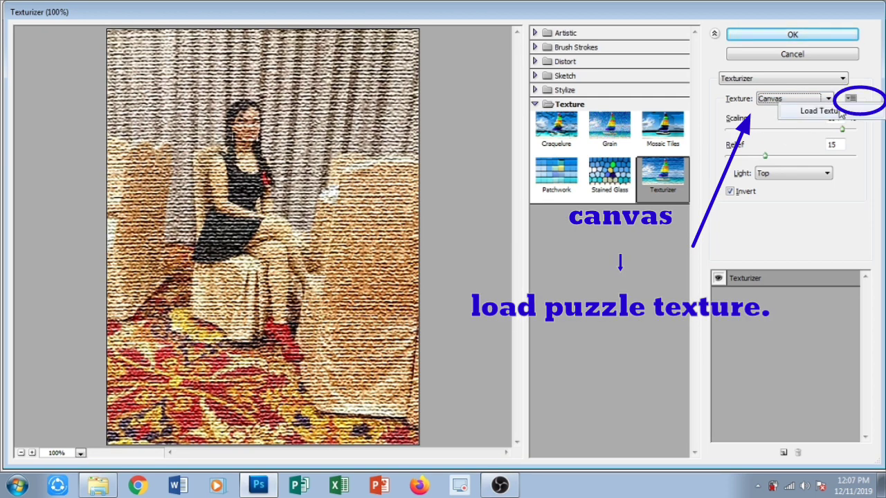
{"action": "left_click", "coordinate": [837, 110]}
{"action": "left_click", "coordinate": [217, 204]}
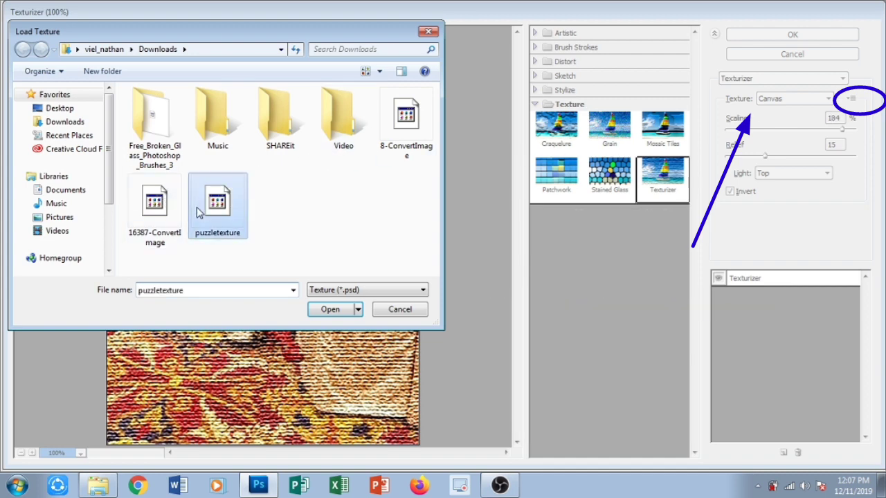
{"action": "left_click", "coordinate": [329, 310]}
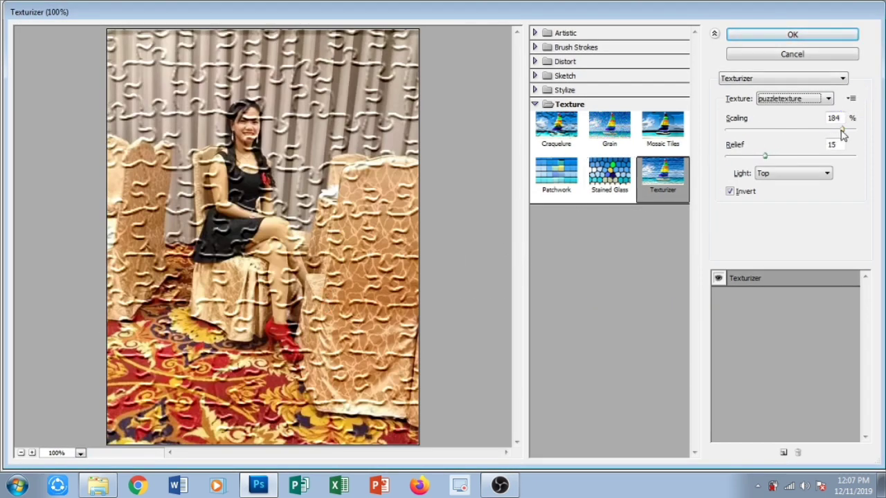
- Adjust the puzzle texture to a scaling of 184% and a relief of 19
{"action": "left_click_drag", "start_coordinate": [842, 129], "coordinate": [841, 131]}
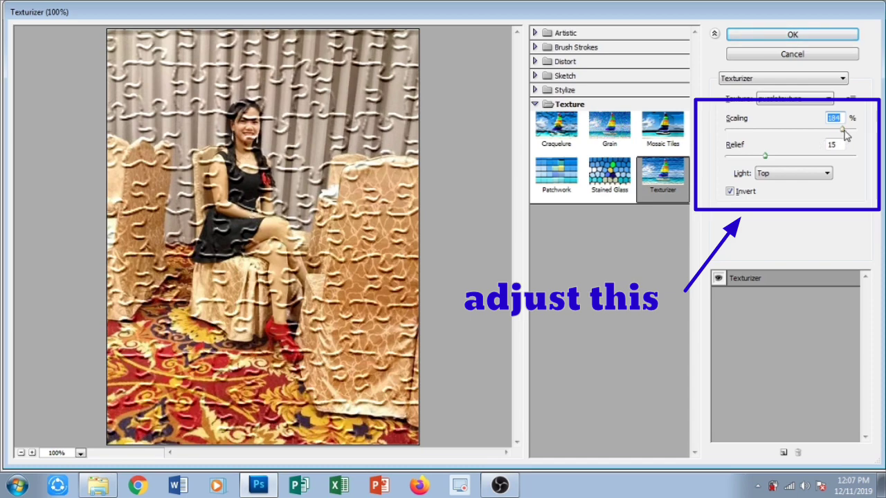
{"action": "left_click", "coordinate": [854, 130]}
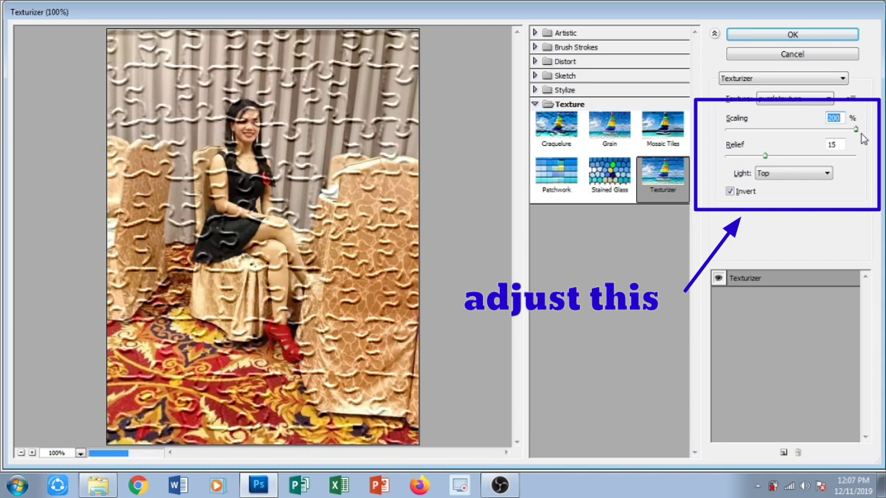
{"action": "left_click_drag", "start_coordinate": [854, 132], "coordinate": [842, 140]}
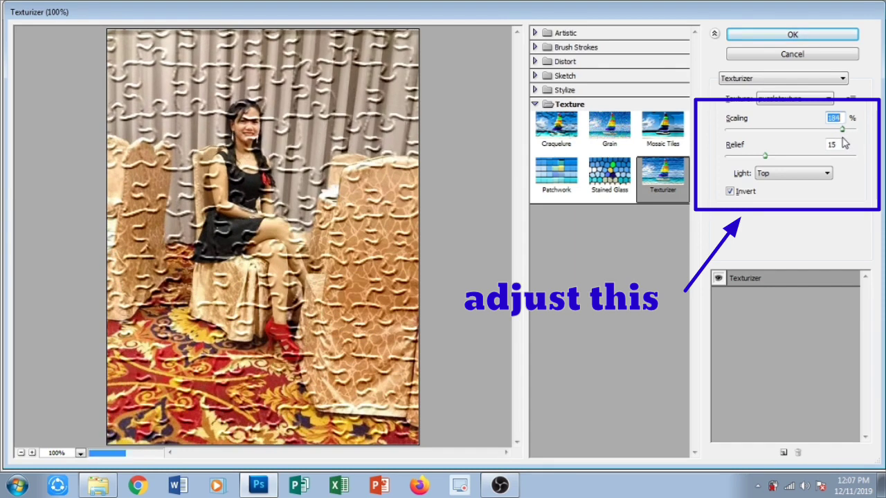
{"action": "left_click", "coordinate": [773, 157]}
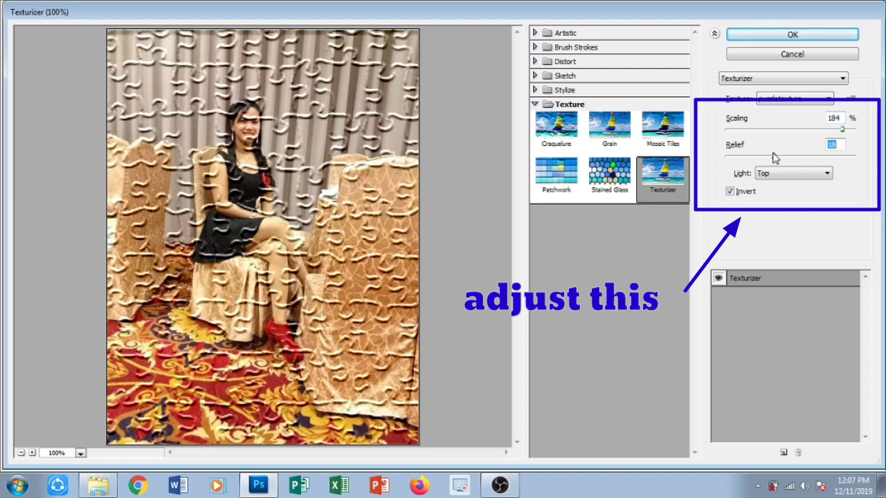
{"action": "left_click_drag", "start_coordinate": [773, 157], "coordinate": [777, 156]}
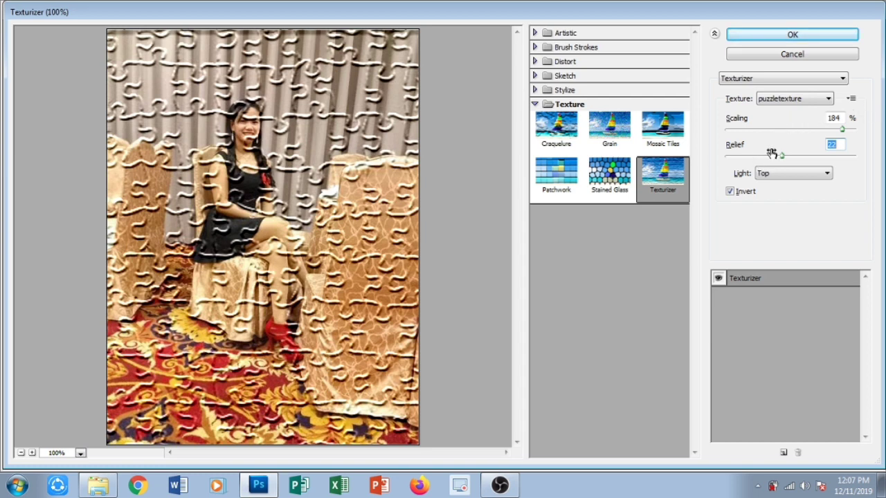
{"action": "left_click", "coordinate": [771, 156]}
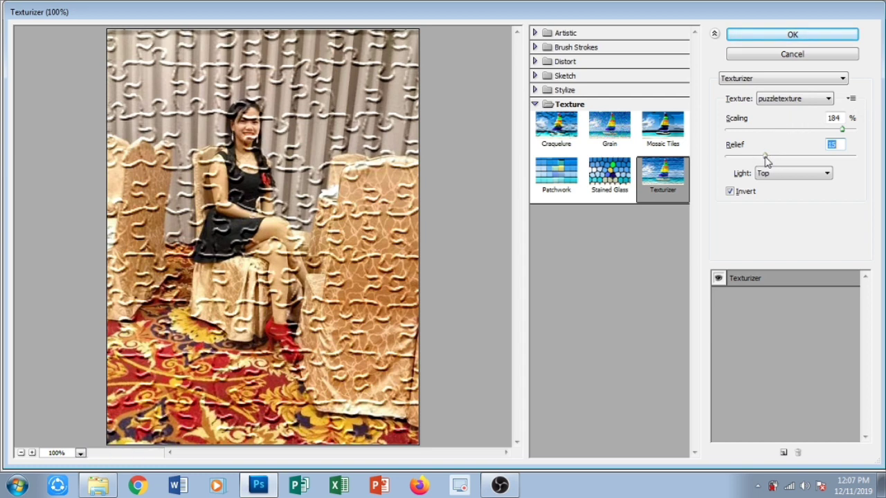
{"action": "left_click_drag", "start_coordinate": [769, 159], "coordinate": [762, 159]}
{"action": "left_click_drag", "start_coordinate": [774, 156], "coordinate": [774, 155]}
- Set the texture's light direction to Bottom Left with a relief of 19, and apply the Texturizer filter
{"action": "left_click", "coordinate": [783, 174]}
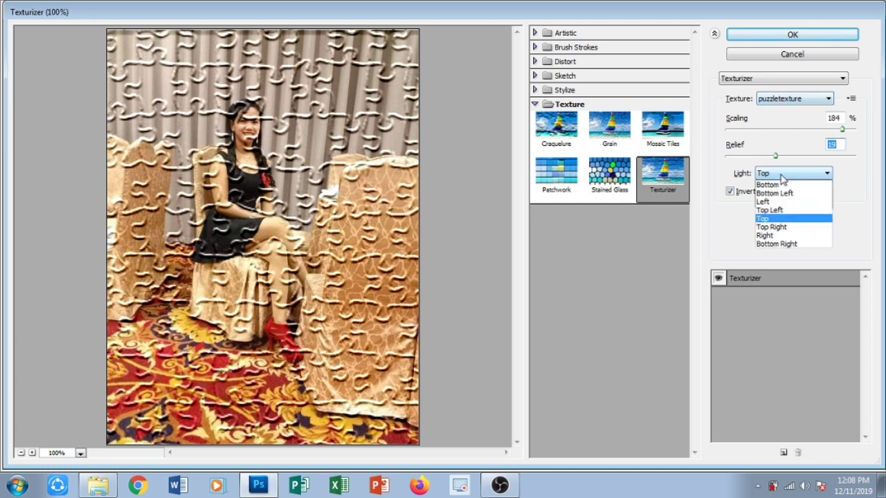
{"action": "left_click", "coordinate": [780, 195]}
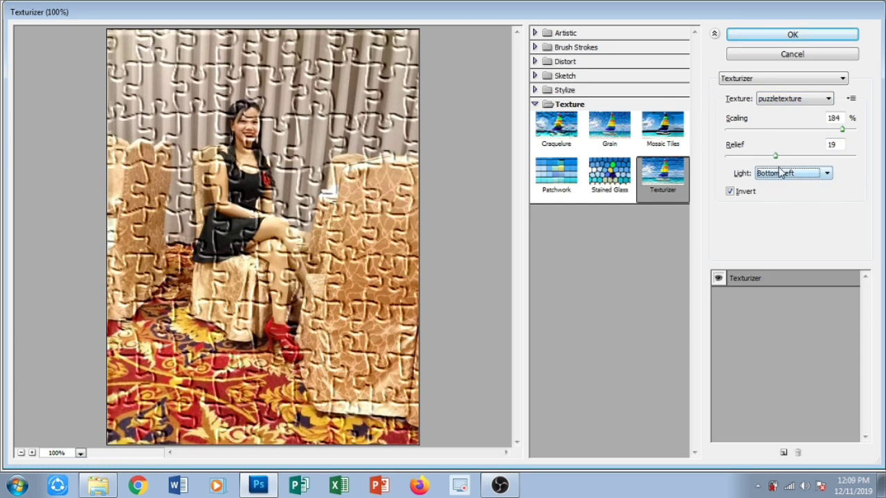
{"action": "left_click_drag", "start_coordinate": [776, 157], "coordinate": [779, 157]}
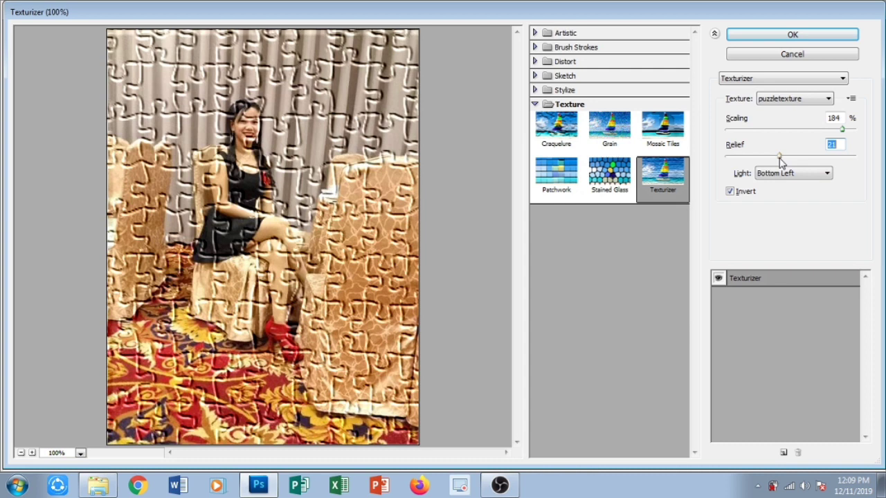
{"action": "left_click", "coordinate": [843, 131]}
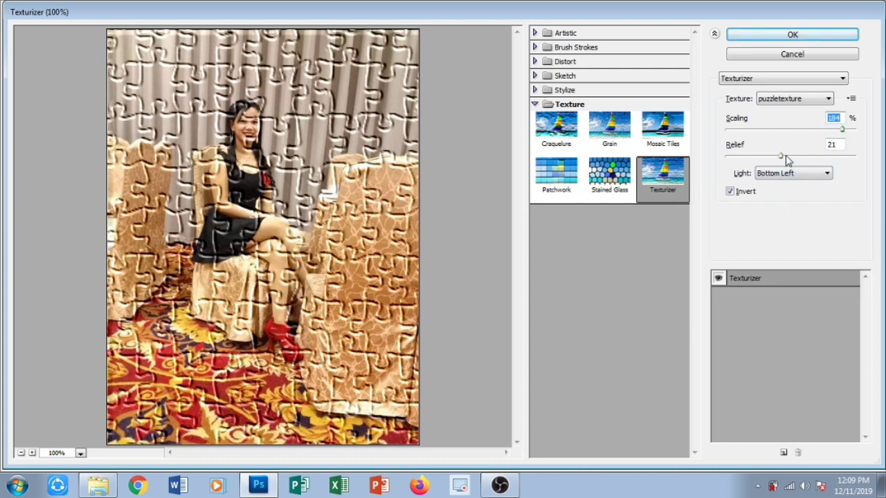
{"action": "mouse_move", "coordinate": [773, 160]}
{"action": "left_mouse_down"}
{"action": "mouse_move", "coordinate": [760, 162]}
{"action": "mouse_move", "coordinate": [775, 161]}
{"action": "left_mouse_up"}
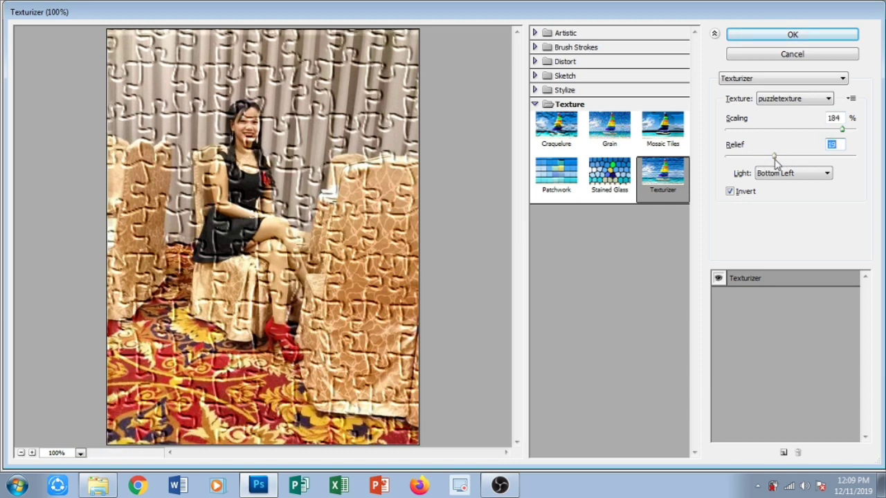
{"action": "left_click_drag", "start_coordinate": [772, 161], "coordinate": [777, 162]}
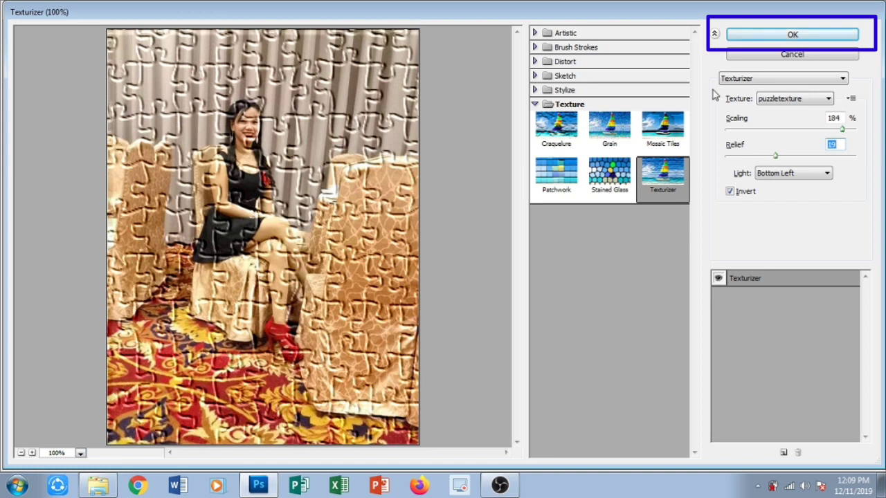
{"action": "left_click", "coordinate": [782, 37]}
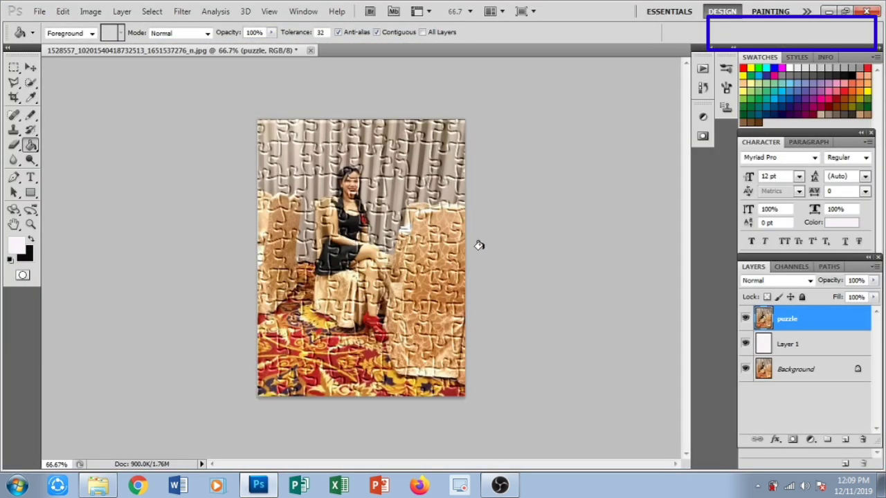
- Trace the upper edge of the puzzle area with the Pen tool, following the piece seams across the curtain from right to left
{"action": "scroll", "coordinate": [479, 246], "scroll_direction": "up", "scroll_amount": 2}
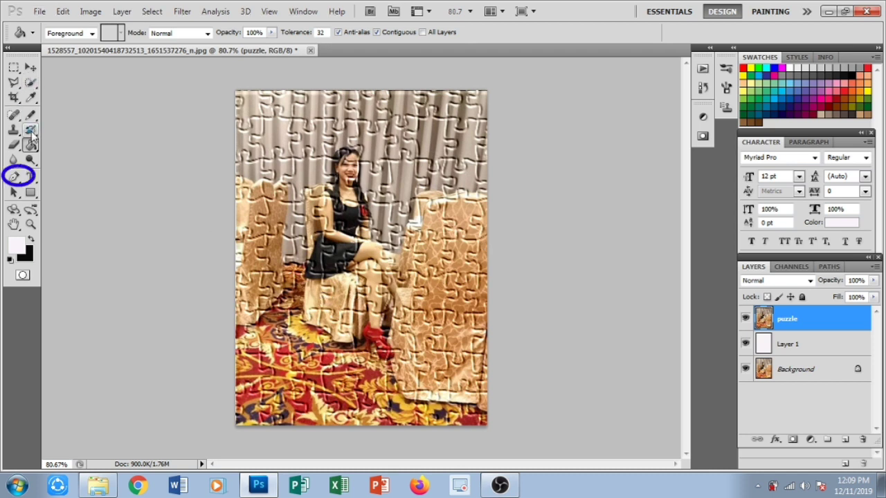
{"action": "left_click", "coordinate": [14, 177]}
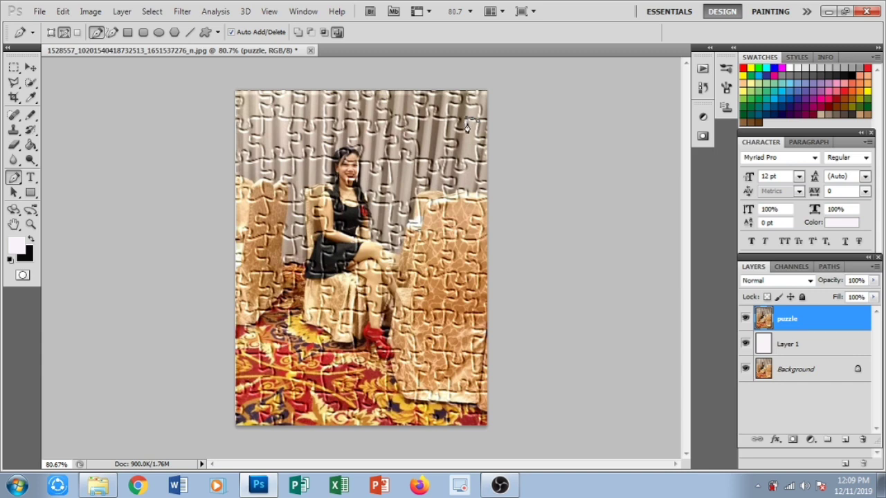
{"action": "scroll", "coordinate": [450, 123], "scroll_direction": "up", "scroll_amount": 3}
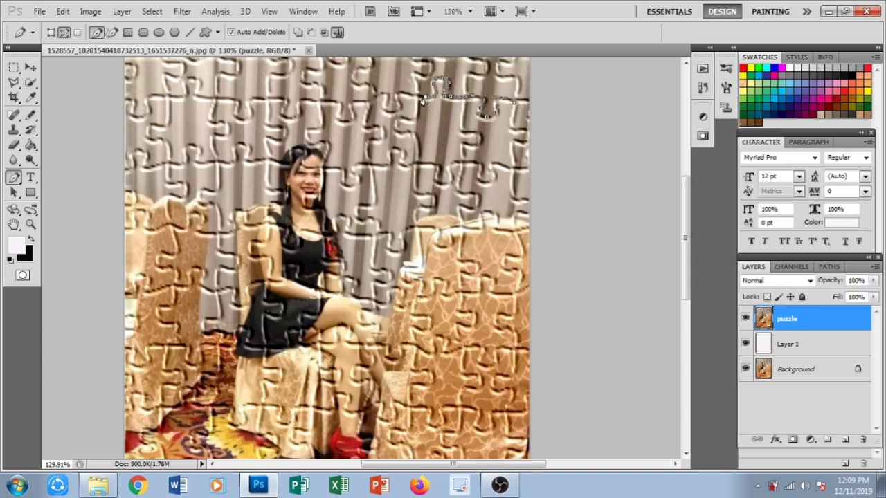
{"action": "left_click", "coordinate": [398, 102]}
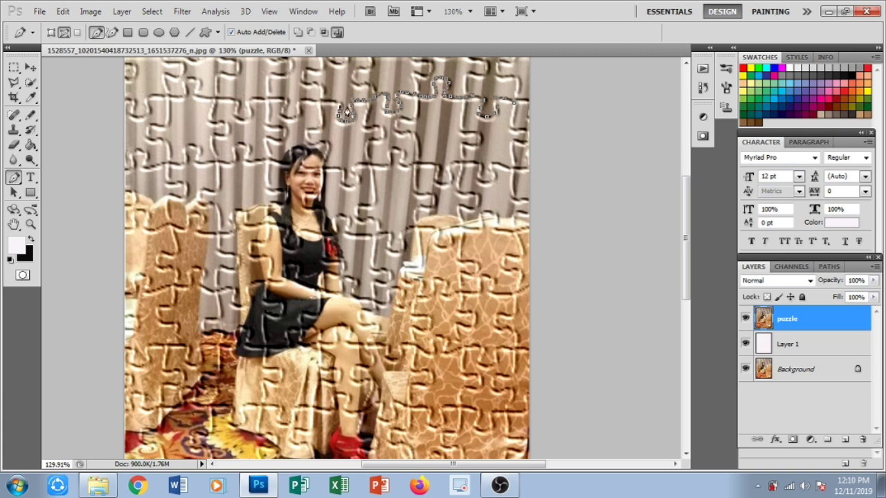
{"action": "left_click", "coordinate": [309, 104]}
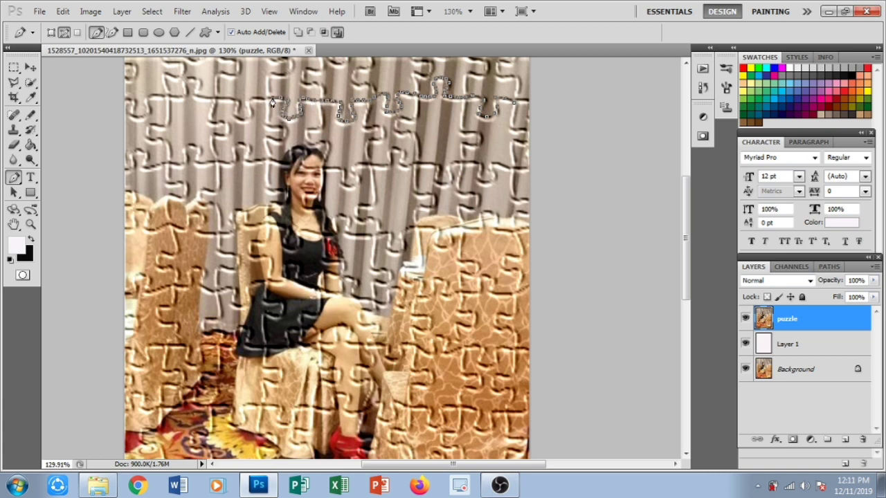
{"action": "left_click", "coordinate": [250, 117]}
{"action": "left_click", "coordinate": [243, 119]}
{"action": "left_click", "coordinate": [238, 109]}
{"action": "left_click", "coordinate": [235, 101]}
{"action": "left_click", "coordinate": [222, 100]}
{"action": "left_click", "coordinate": [206, 99]}
{"action": "left_click", "coordinate": [197, 94]}
{"action": "left_click", "coordinate": [199, 84]}
{"action": "left_click", "coordinate": [169, 95]}
- Continue the path down the left edge of the puzzle area, following the piece tabs and notches to the lower-left corner
{"action": "left_click", "coordinate": [169, 114]}
{"action": "left_click", "coordinate": [153, 124]}
{"action": "left_click", "coordinate": [147, 135]}
{"action": "left_click", "coordinate": [160, 139]}
{"action": "left_click", "coordinate": [169, 164]}
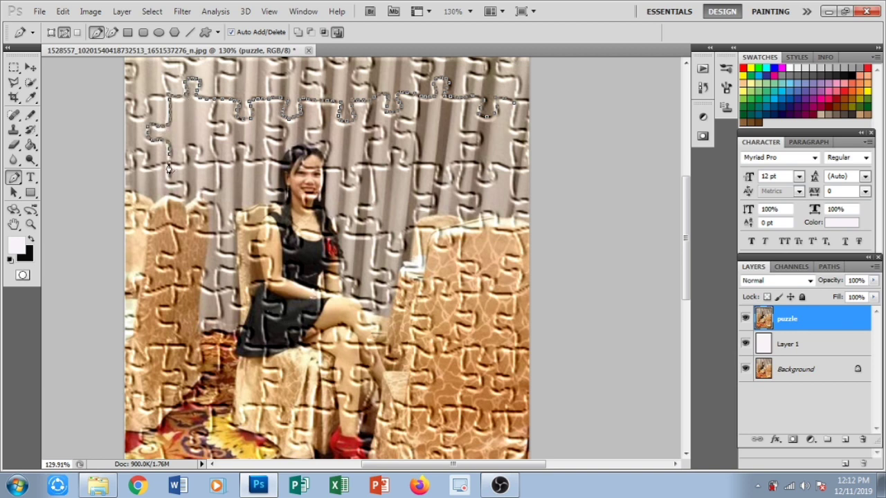
{"action": "scroll", "coordinate": [169, 170], "scroll_direction": "down", "scroll_amount": 1}
{"action": "left_click", "coordinate": [186, 173]}
{"action": "left_click", "coordinate": [173, 217]}
{"action": "left_click", "coordinate": [177, 239]}
{"action": "left_click", "coordinate": [162, 243]}
{"action": "left_click", "coordinate": [160, 256]}
{"action": "left_click", "coordinate": [179, 263]}
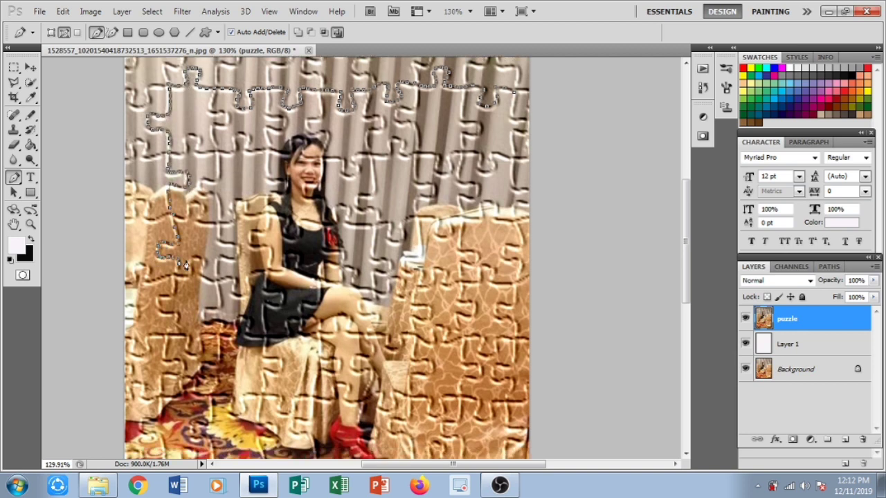
{"action": "left_click", "coordinate": [176, 293]}
{"action": "left_click", "coordinate": [161, 298]}
{"action": "left_click", "coordinate": [178, 322]}
{"action": "left_click", "coordinate": [175, 339]}
{"action": "left_click", "coordinate": [166, 344]}
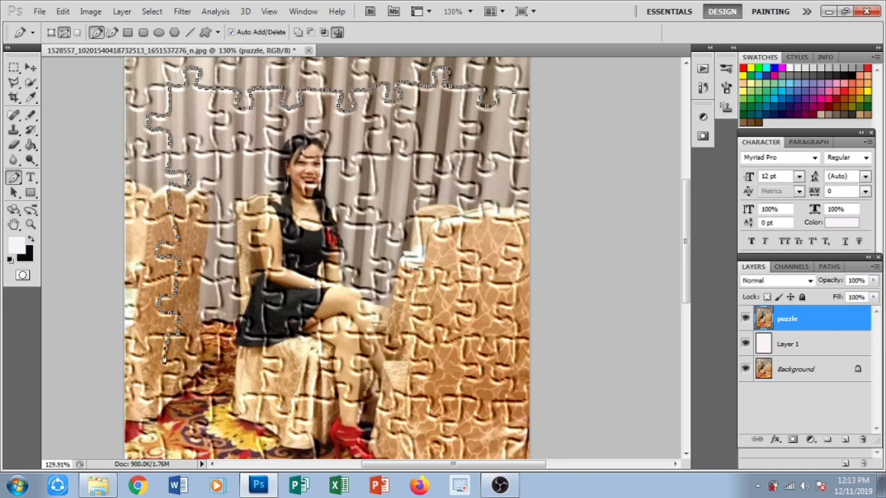
{"action": "left_click", "coordinate": [166, 361]}
{"action": "left_click", "coordinate": [182, 365]}
{"action": "left_click", "coordinate": [196, 389]}
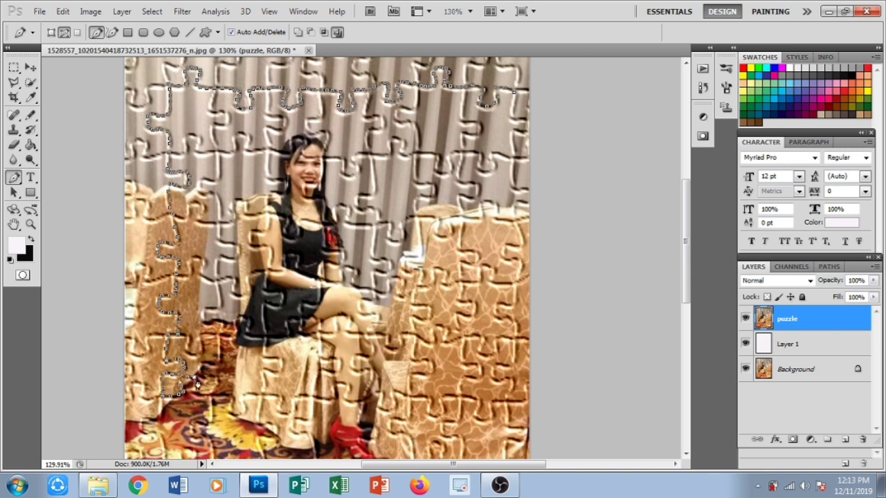
- Continue the path along the lower edge of the puzzle area, following the piece seams to the lower-right corner
{"action": "left_click", "coordinate": [230, 394]}
{"action": "left_click", "coordinate": [232, 410]}
{"action": "left_click", "coordinate": [247, 410]}
{"action": "left_click", "coordinate": [247, 394]}
{"action": "left_click", "coordinate": [257, 399]}
{"action": "left_click", "coordinate": [281, 398]}
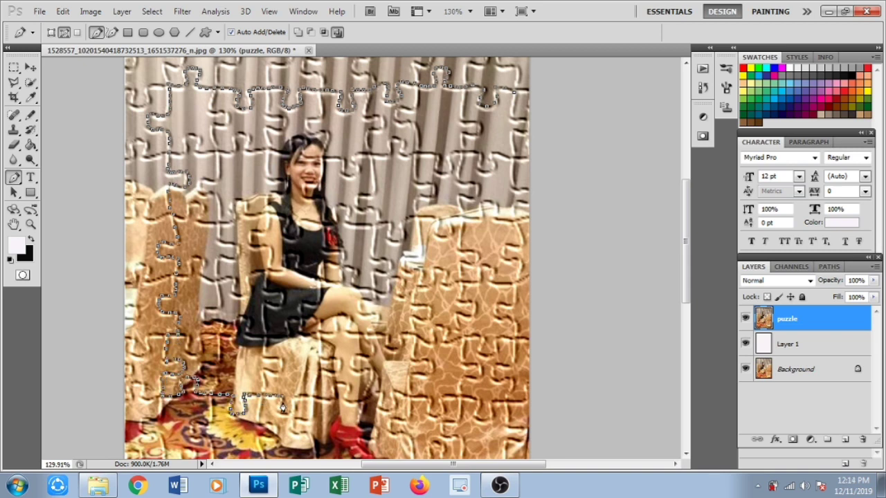
{"action": "left_click", "coordinate": [295, 397]}
{"action": "left_click", "coordinate": [312, 397]}
{"action": "left_click", "coordinate": [336, 397]}
{"action": "left_click", "coordinate": [338, 384]}
{"action": "left_click", "coordinate": [349, 399]}
{"action": "left_click", "coordinate": [368, 398]}
{"action": "left_click", "coordinate": [380, 393]}
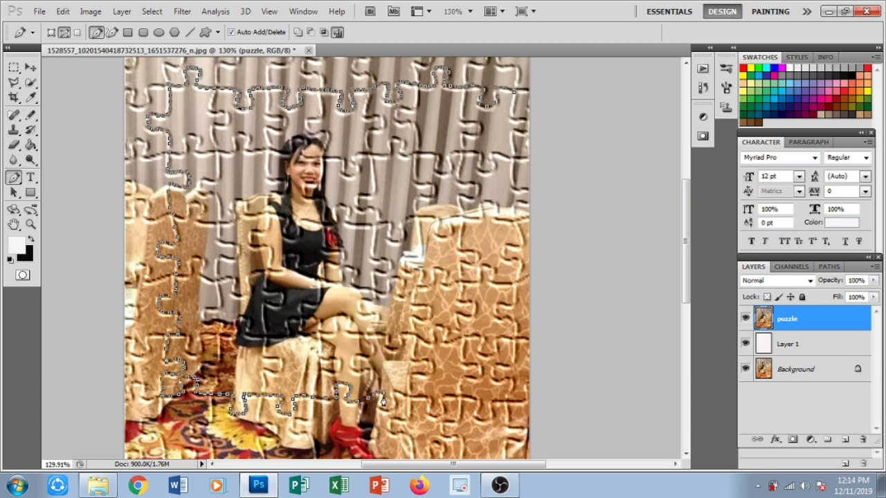
{"action": "left_click", "coordinate": [385, 410]}
{"action": "left_click", "coordinate": [426, 398]}
{"action": "left_click", "coordinate": [440, 413]}
{"action": "left_click", "coordinate": [454, 396]}
{"action": "left_click", "coordinate": [473, 398]}
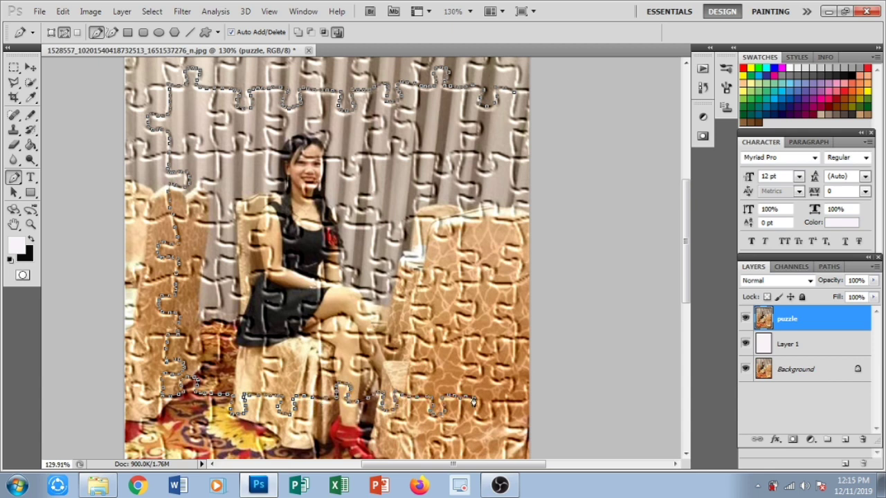
{"action": "left_click", "coordinate": [475, 413]}
{"action": "left_click", "coordinate": [479, 419]}
{"action": "left_click", "coordinate": [493, 417]}
{"action": "left_click", "coordinate": [503, 401]}
- Trace the path up the right edge along the piece seams and close it at its starting point
{"action": "left_click", "coordinate": [513, 390]}
{"action": "left_click", "coordinate": [497, 381]}
{"action": "left_click", "coordinate": [497, 364]}
{"action": "left_click", "coordinate": [515, 346]}
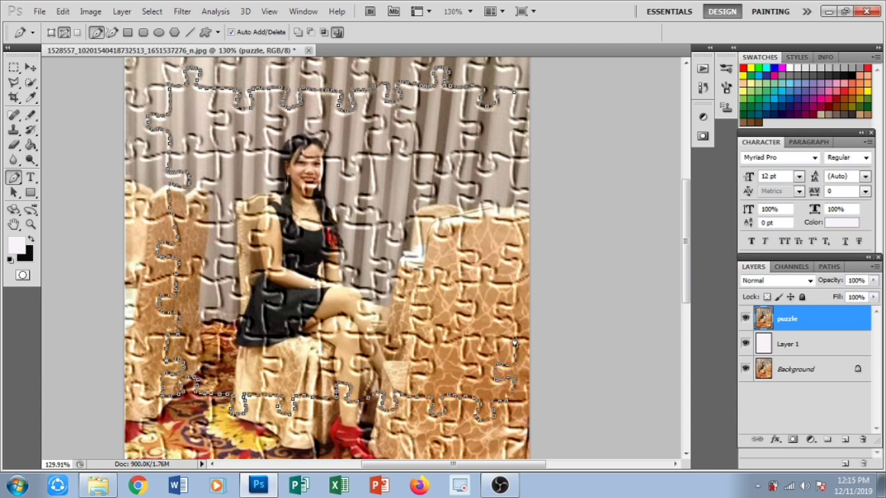
{"action": "left_click", "coordinate": [519, 327]}
{"action": "left_click", "coordinate": [498, 317]}
{"action": "left_click", "coordinate": [500, 304]}
{"action": "left_click", "coordinate": [514, 308]}
{"action": "left_click", "coordinate": [520, 262]}
{"action": "left_click", "coordinate": [510, 248]}
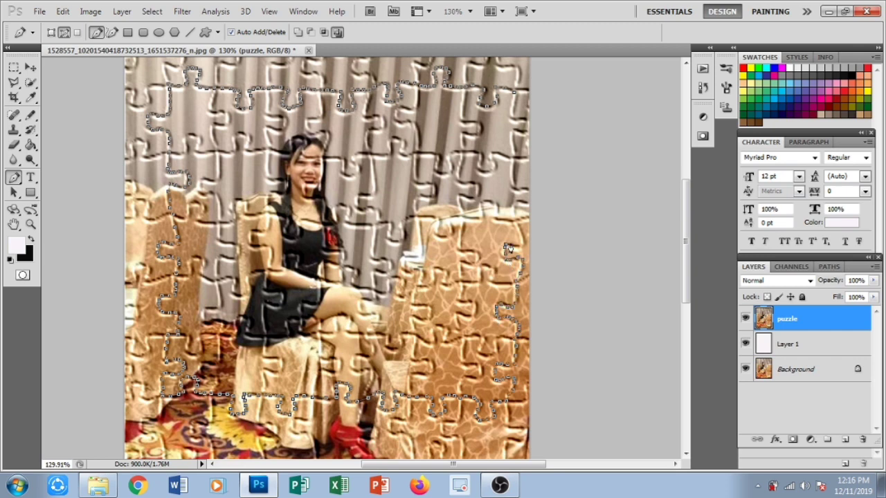
{"action": "left_click", "coordinate": [515, 246]}
{"action": "left_click", "coordinate": [524, 241]}
{"action": "left_click", "coordinate": [518, 227]}
{"action": "left_click", "coordinate": [515, 218]}
{"action": "left_click", "coordinate": [515, 205]}
{"action": "left_click", "coordinate": [527, 202]}
{"action": "left_click", "coordinate": [526, 186]}
{"action": "left_click", "coordinate": [514, 187]}
{"action": "left_click", "coordinate": [512, 142]}
{"action": "left_click", "coordinate": [525, 130]}
{"action": "left_click", "coordinate": [515, 116]}
{"action": "left_click", "coordinate": [512, 103]}
{"action": "left_click", "coordinate": [513, 92]}
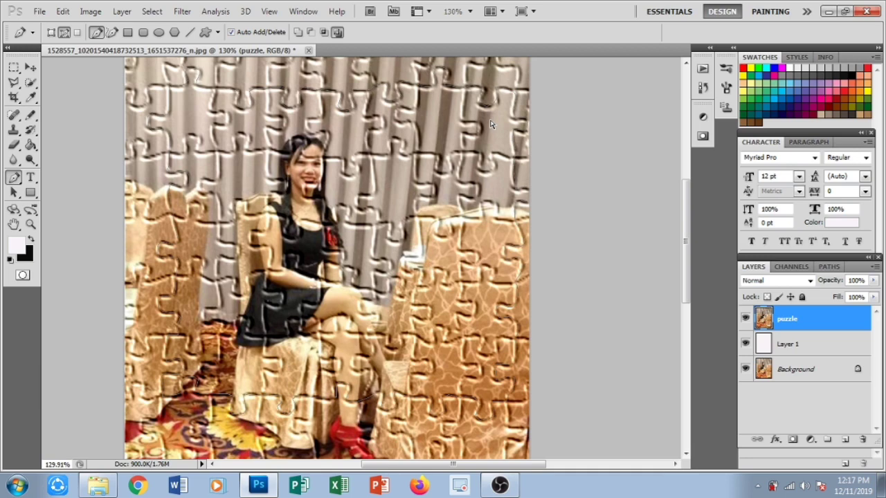
- Turn the closed path into a selection, invert it, and delete the surrounding area from the puzzle layer
{"action": "key", "text": "ctrl+Return"}
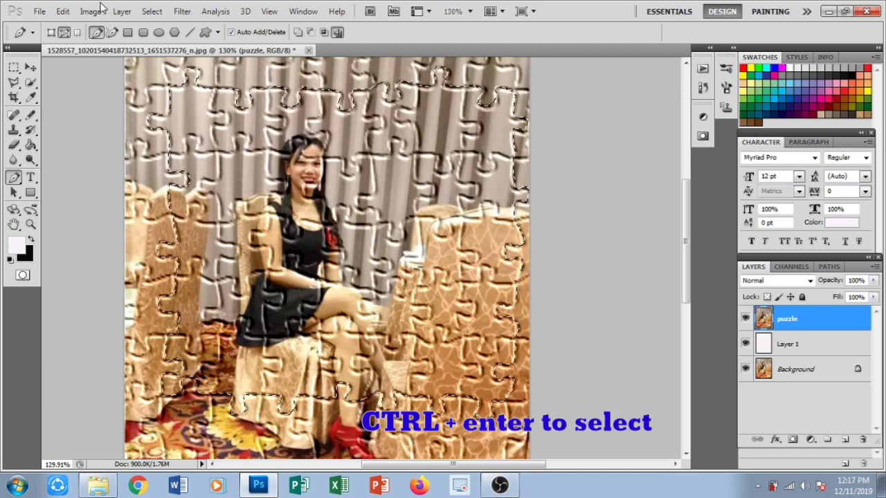
{"action": "left_click", "coordinate": [162, 13]}
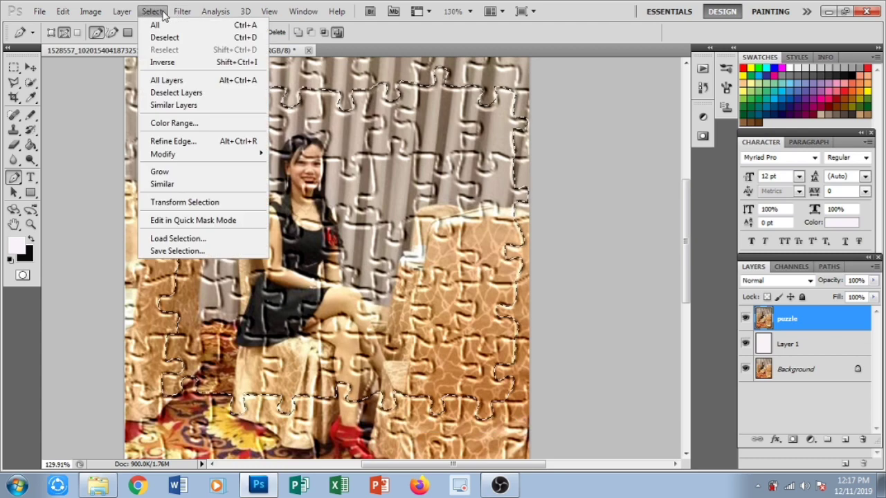
{"action": "left_click", "coordinate": [166, 62]}
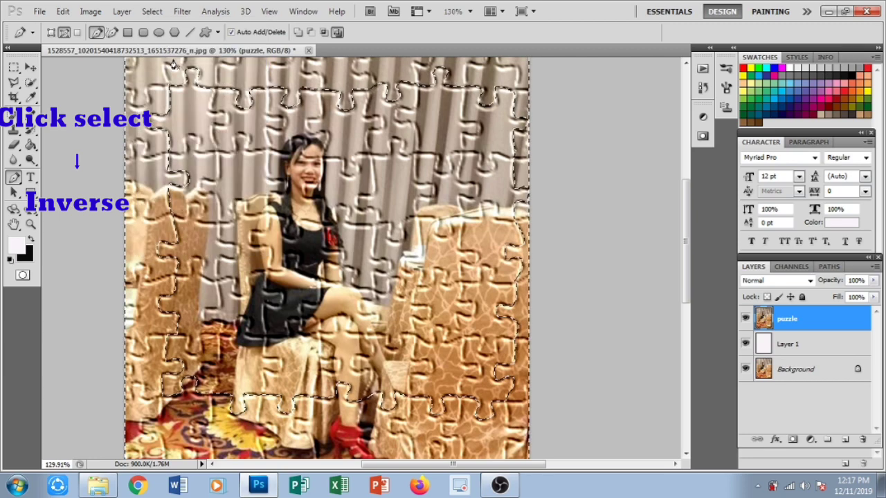
{"action": "key", "text": "Delete"}
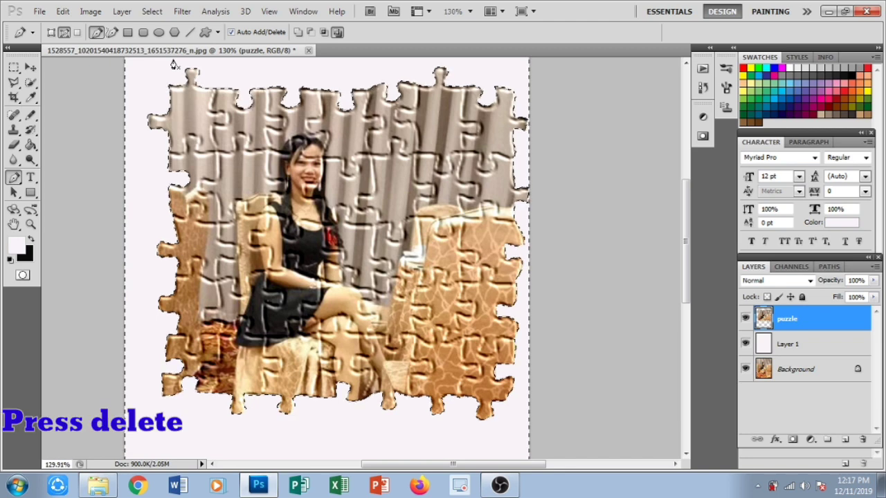
{"action": "right_click", "coordinate": [190, 101]}
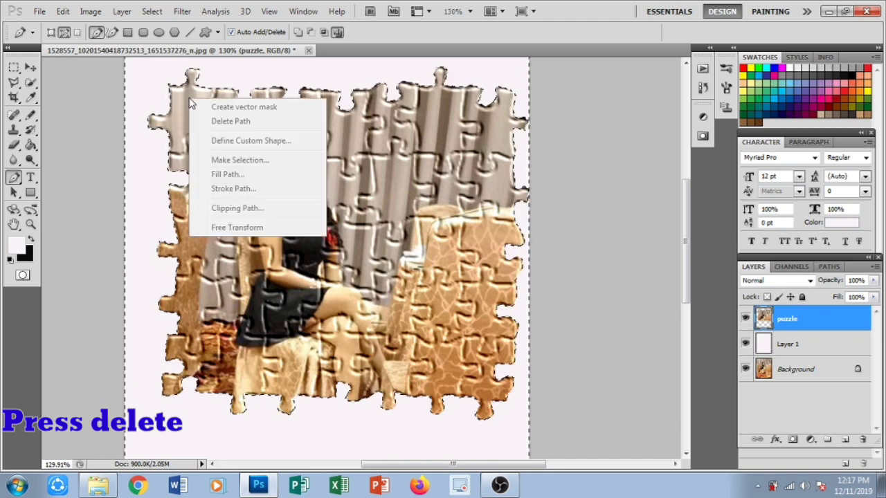
{"action": "left_click", "coordinate": [30, 82]}
{"action": "right_click", "coordinate": [239, 123]}
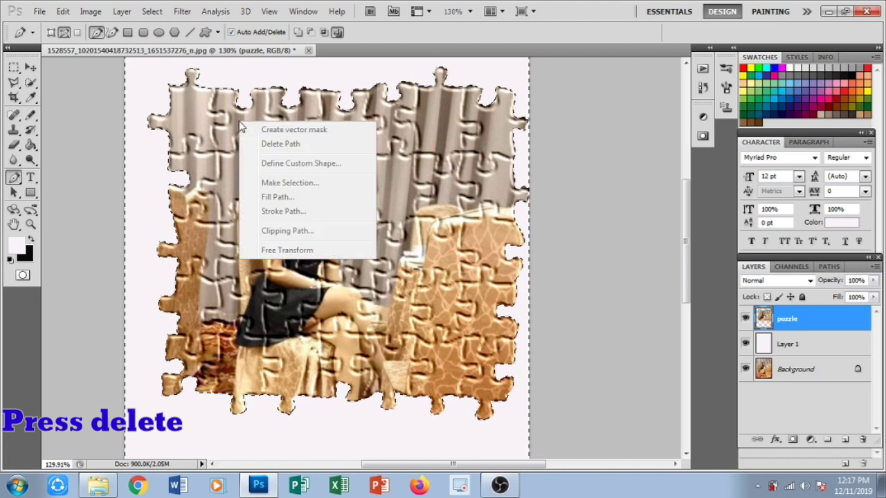
{"action": "key", "text": "Delete"}
- Deselect the area around the puzzle using the Quick Selection tool
{"action": "left_click", "coordinate": [31, 83]}
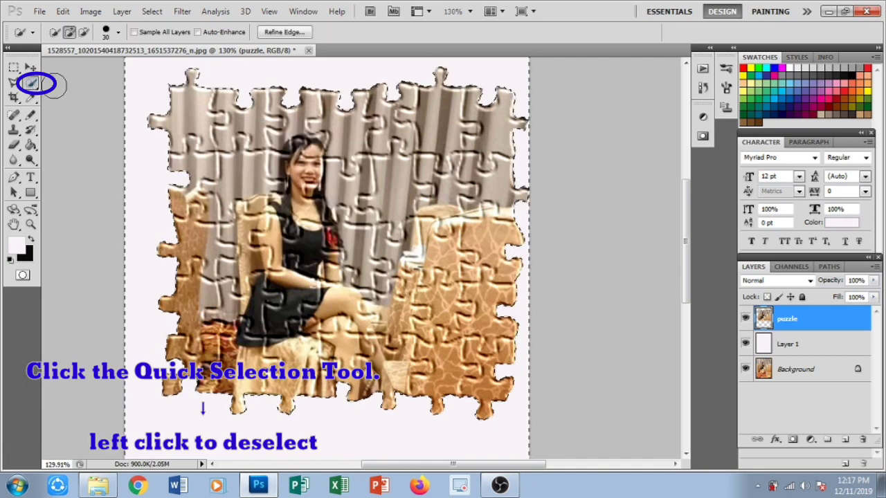
{"action": "right_click", "coordinate": [230, 133]}
{"action": "left_click", "coordinate": [257, 139]}
{"action": "key", "text": "super"}
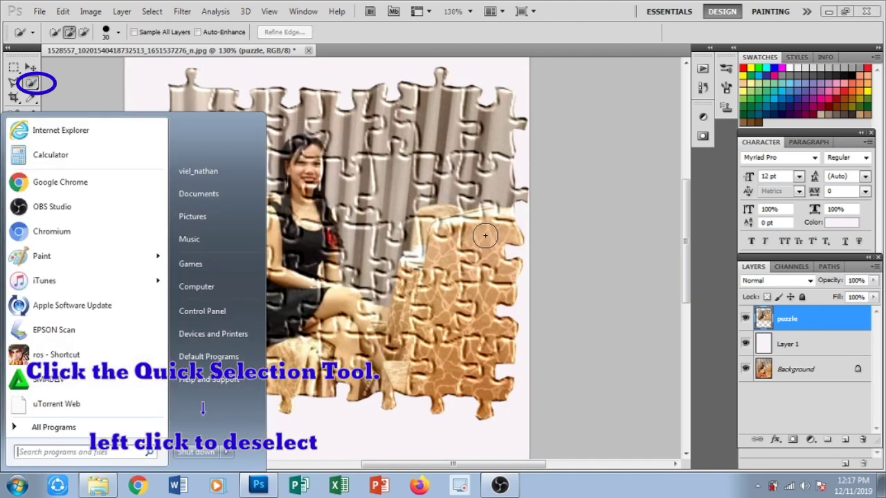
{"action": "key", "text": "super"}
- Set the foreground colour to black and fill Layer 1 with it using the Paint Bucket
{"action": "scroll", "coordinate": [485, 236], "scroll_direction": "down", "scroll_amount": 3}
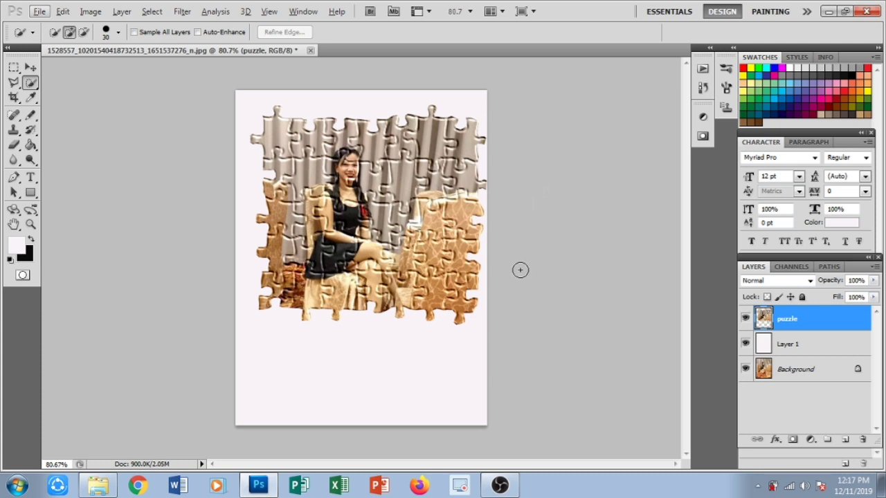
{"action": "scroll", "coordinate": [520, 270], "scroll_direction": "up", "scroll_amount": 2}
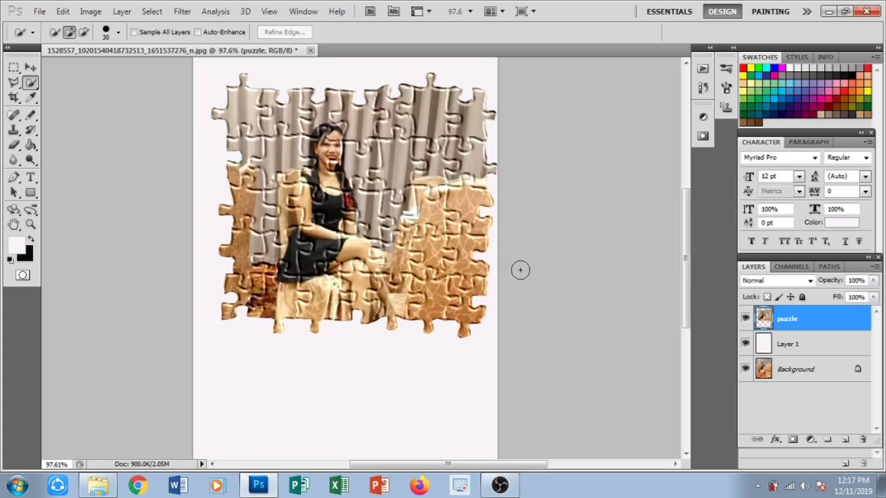
{"action": "left_click", "coordinate": [767, 344]}
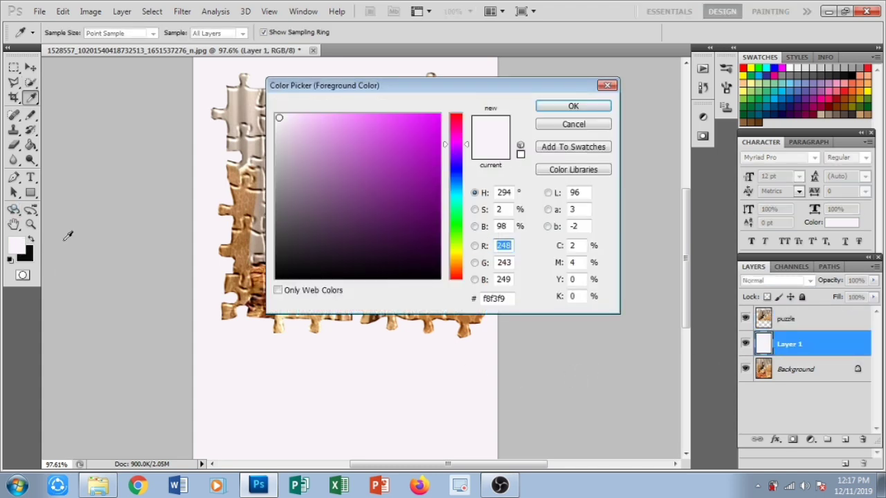
{"action": "left_click", "coordinate": [283, 278]}
{"action": "left_click", "coordinate": [547, 107]}
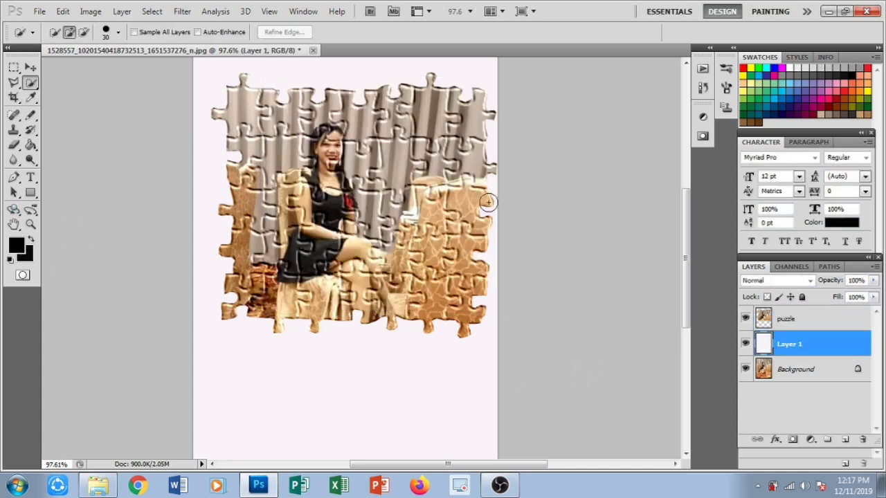
{"action": "left_click", "coordinate": [30, 145]}
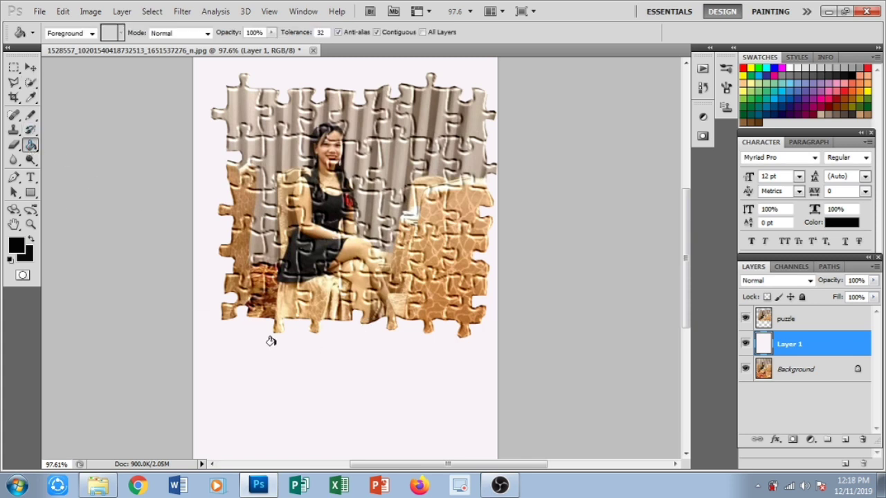
{"action": "left_click", "coordinate": [248, 357]}
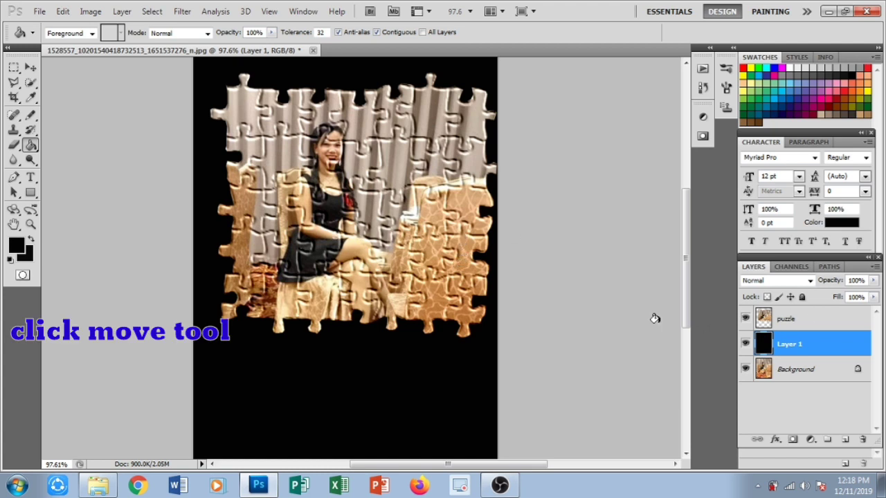
- Move the puzzle layer down toward the middle of the canvas with the Move tool
{"action": "left_click", "coordinate": [30, 67]}
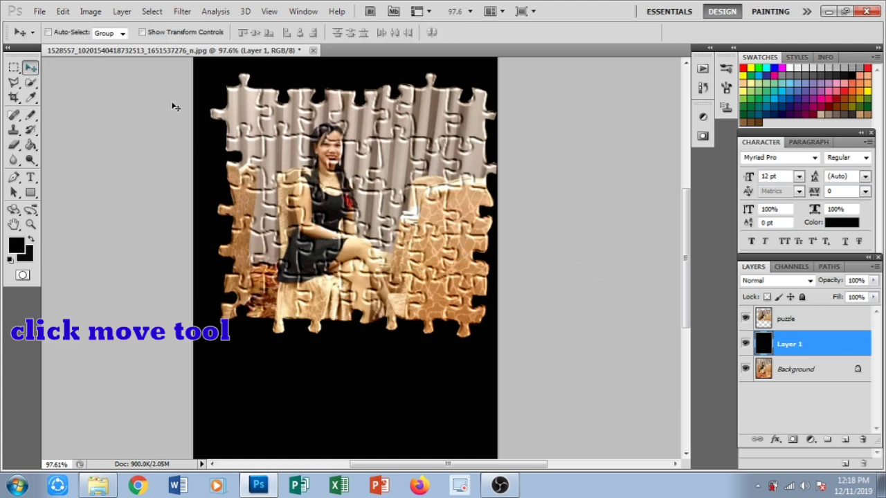
{"action": "left_click", "coordinate": [806, 319]}
{"action": "left_click_drag", "start_coordinate": [361, 296], "coordinate": [351, 321]}
{"action": "scroll", "coordinate": [572, 269], "scroll_direction": "down", "scroll_amount": 1}
{"action": "scroll", "coordinate": [572, 269], "scroll_direction": "down", "scroll_amount": 1}
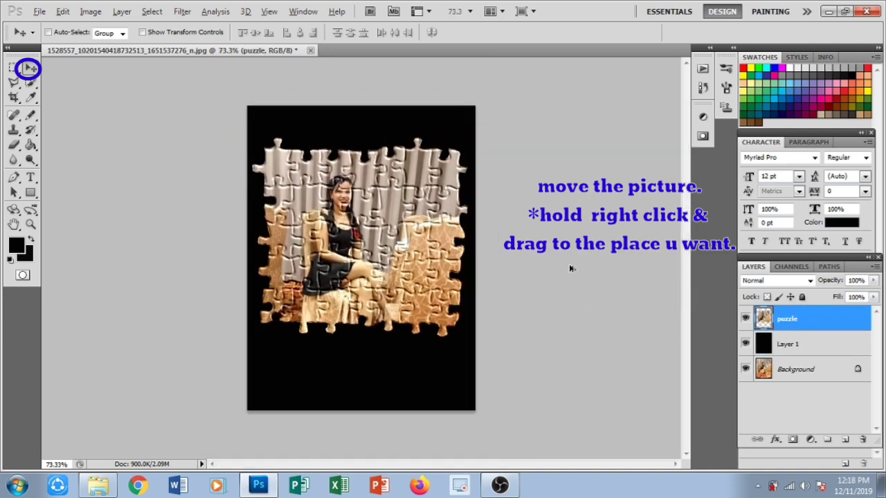
- Trace a closed Pen tool path around a single puzzle piece on the tan chair cover beside the woman's legs
{"action": "scroll", "coordinate": [572, 269], "scroll_direction": "up", "scroll_amount": 1}
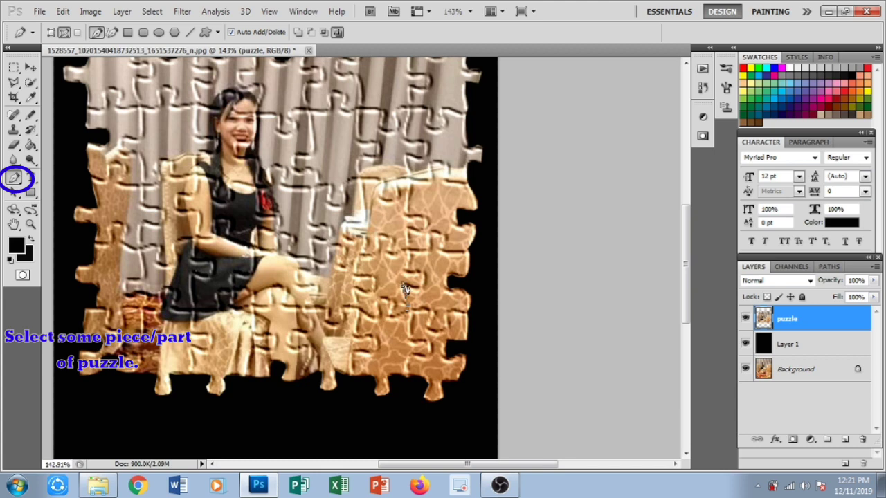
{"action": "left_click", "coordinate": [408, 285]}
{"action": "left_click", "coordinate": [412, 286]}
{"action": "left_click", "coordinate": [418, 289]}
{"action": "left_click", "coordinate": [419, 287]}
{"action": "left_click", "coordinate": [426, 273]}
{"action": "left_click", "coordinate": [419, 271]}
{"action": "left_click", "coordinate": [410, 254]}
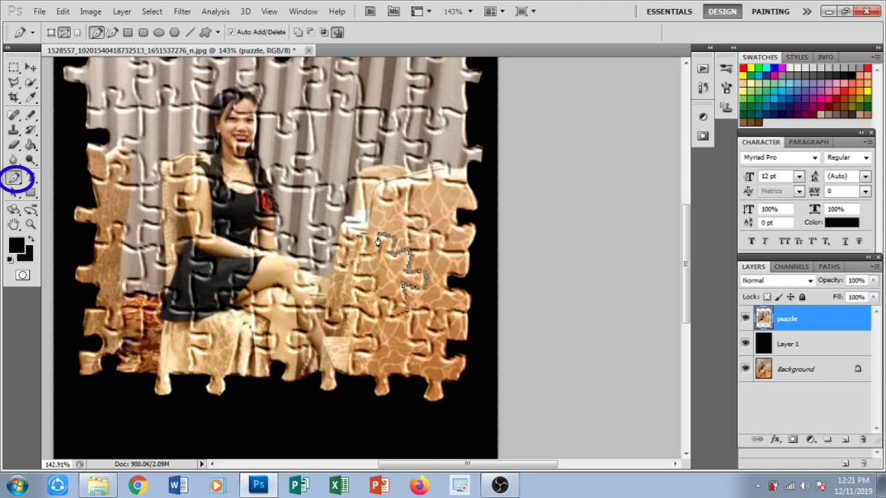
{"action": "left_click", "coordinate": [378, 236]}
{"action": "left_click", "coordinate": [377, 238], "text": "alt"}
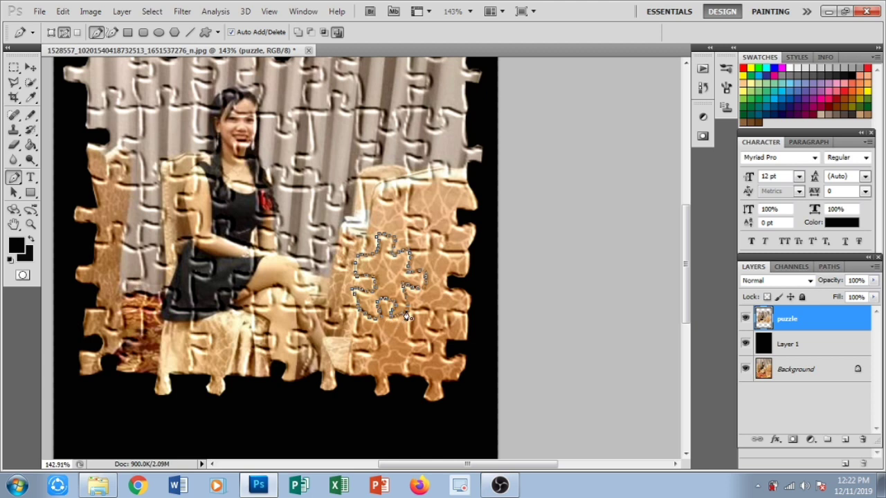
{"action": "left_click", "coordinate": [407, 315]}
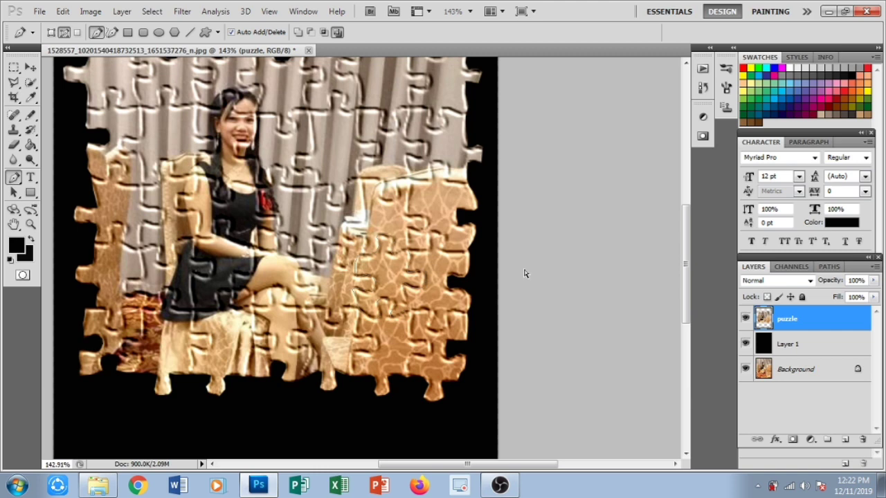
- Convert the traced path around the tan piece into a selection and cut it from the puzzle layer onto its own layer
{"action": "key", "text": "ctrl+Return"}
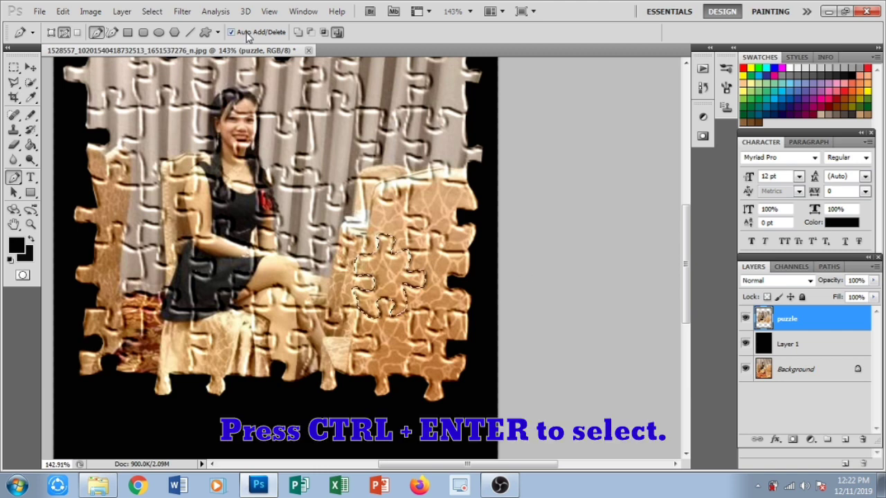
{"action": "left_click", "coordinate": [122, 11]}
{"action": "mouse_move", "coordinate": [208, 25]}
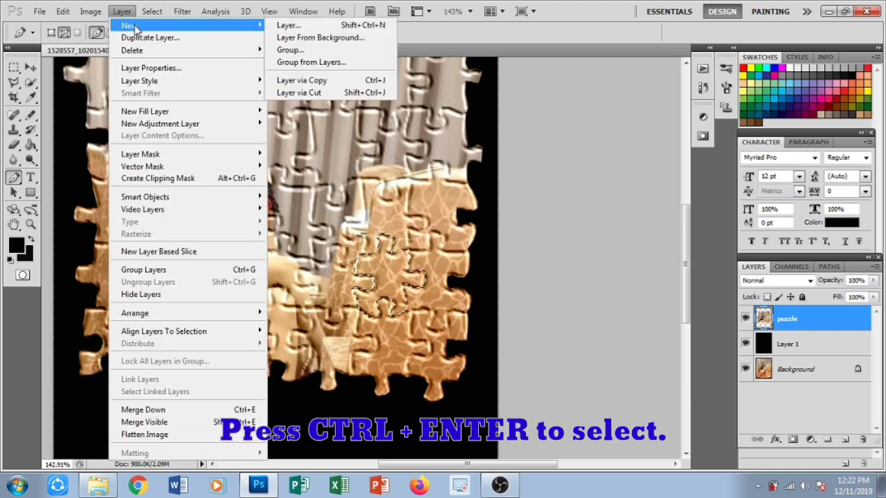
{"action": "left_click", "coordinate": [290, 90]}
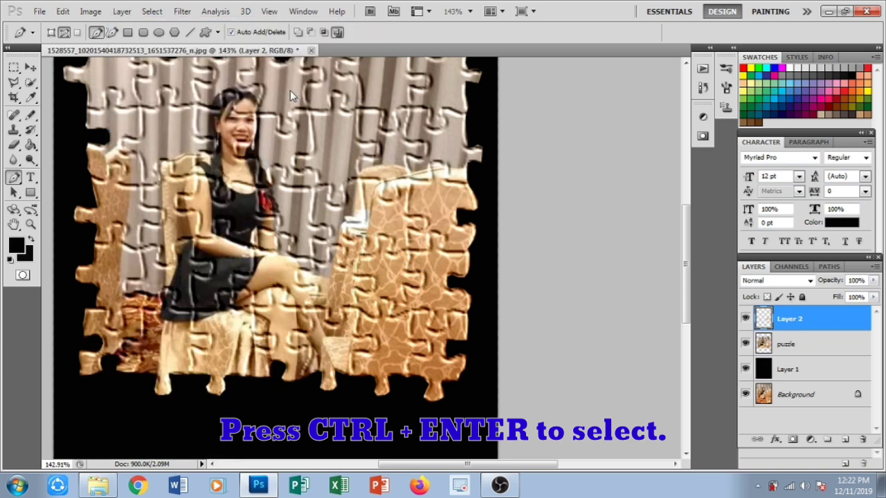
- Move the cut tan piece onto the black area below the lower-left part of the puzzle
{"action": "left_click", "coordinate": [30, 67]}
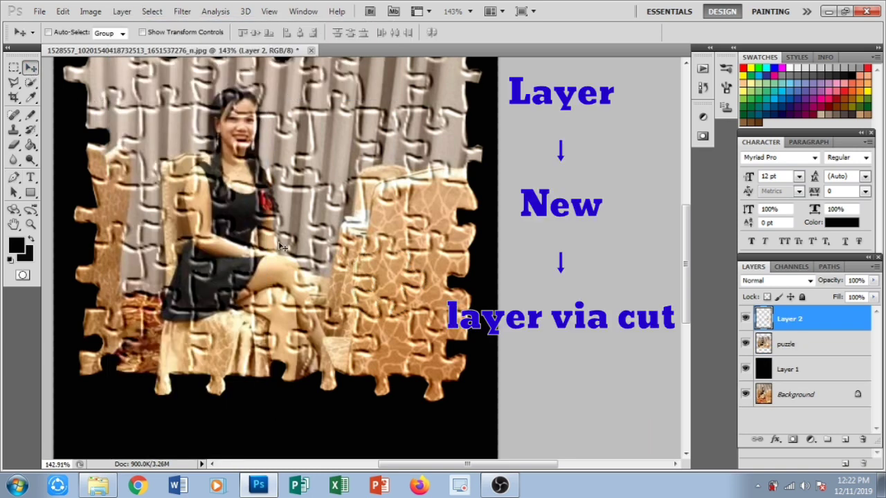
{"action": "scroll", "coordinate": [366, 299], "scroll_direction": "down", "scroll_amount": 3}
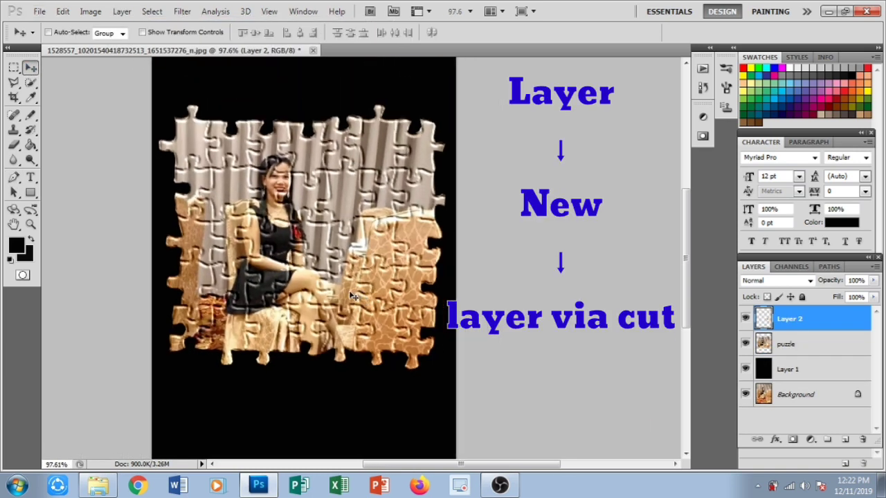
{"action": "left_click_drag", "start_coordinate": [352, 296], "coordinate": [183, 403]}
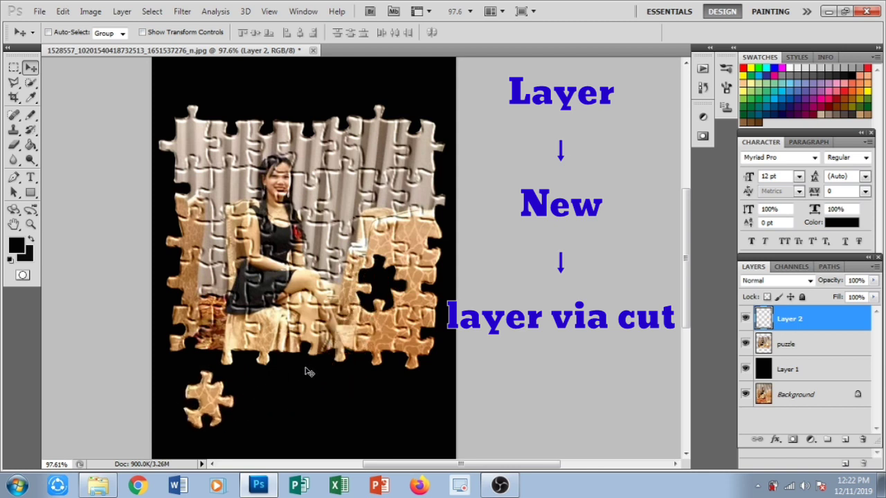
{"action": "scroll", "coordinate": [374, 282], "scroll_direction": "down", "scroll_amount": 1}
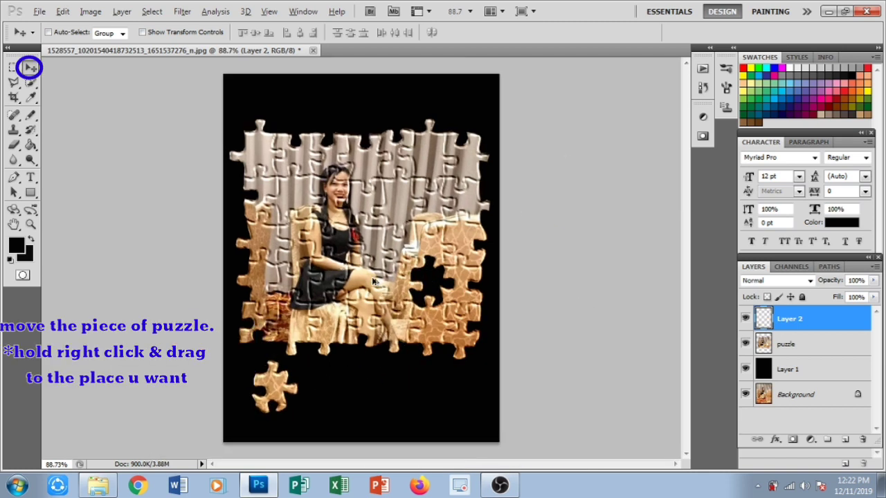
- Rotate the loose tan piece counterclockwise by about 79 degrees with Free Transform and apply the rotation
{"action": "key", "text": "alt"}
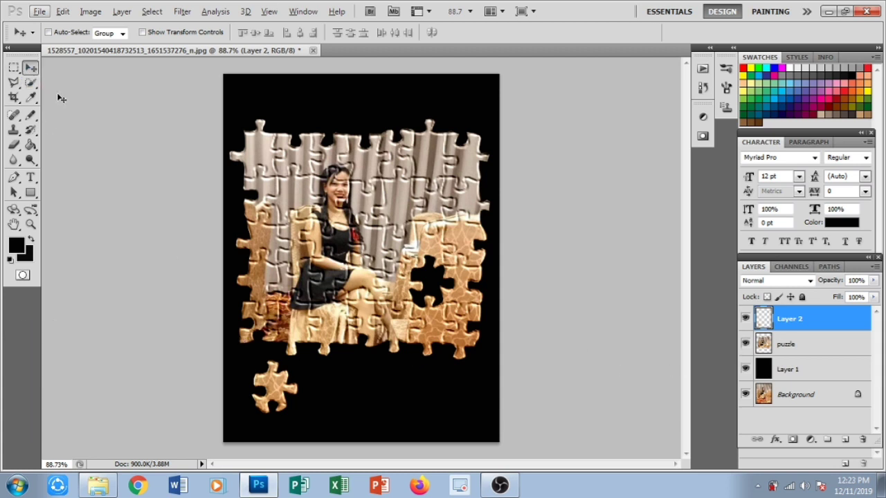
{"action": "left_click", "coordinate": [270, 394]}
{"action": "key", "text": "ctrl+t"}
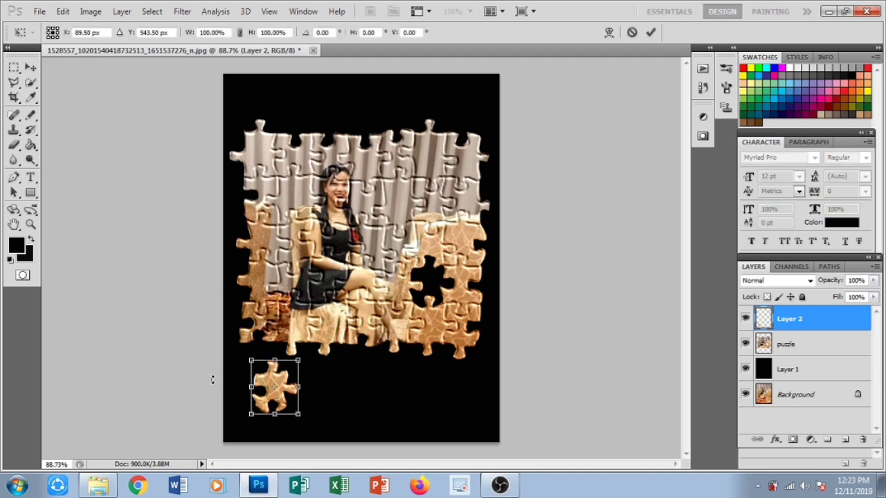
{"action": "left_click_drag", "start_coordinate": [313, 353], "coordinate": [307, 355]}
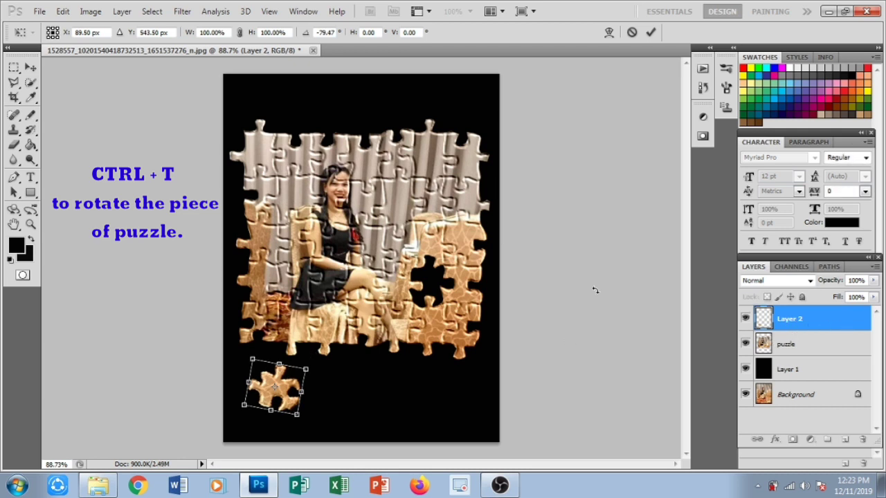
{"action": "left_click", "coordinate": [651, 32]}
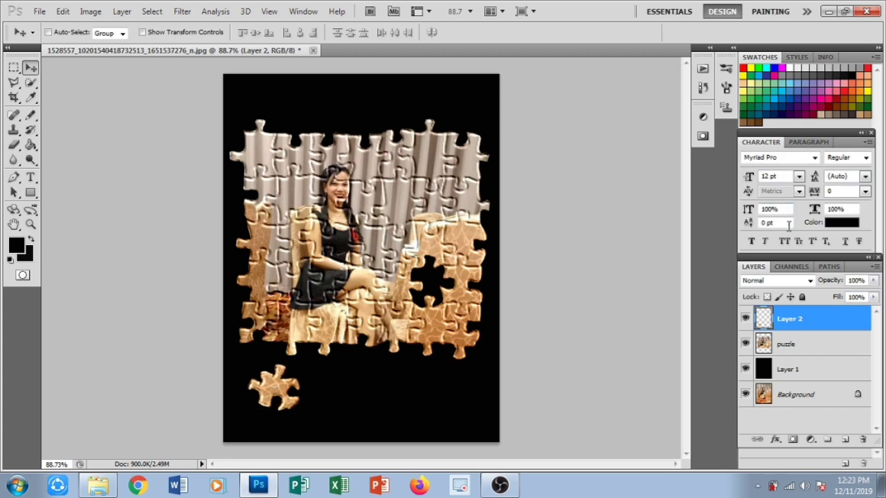
- Add a Drop Shadow effect to Layer 2 with its angle set to 34 degrees
{"action": "double_click", "coordinate": [814, 323]}
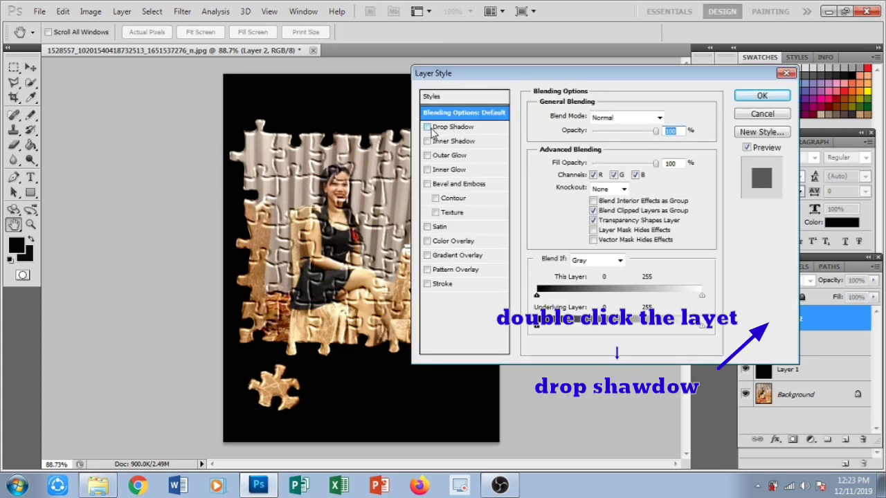
{"action": "left_click", "coordinate": [429, 127]}
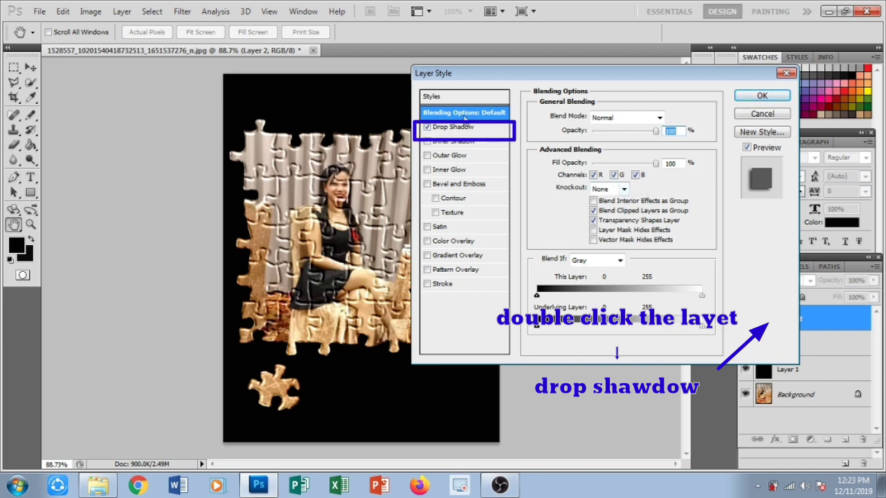
{"action": "left_click", "coordinate": [456, 129]}
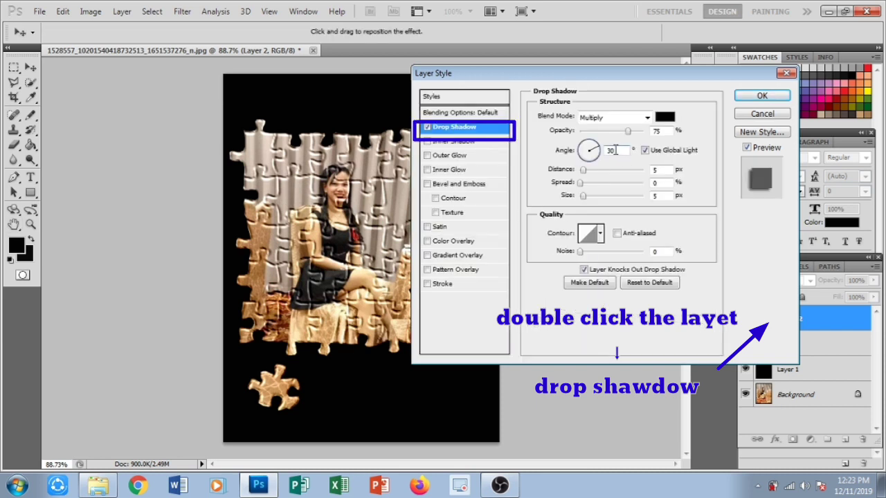
{"action": "left_click", "coordinate": [600, 152]}
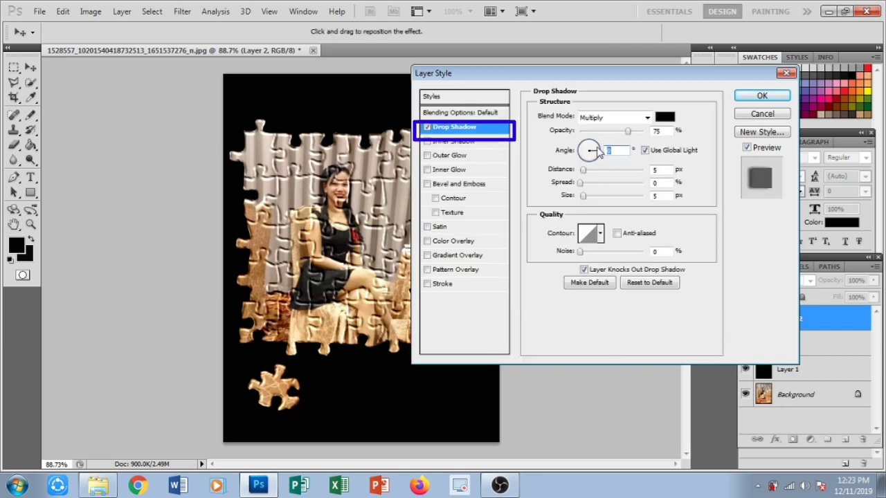
{"action": "left_click", "coordinate": [598, 144]}
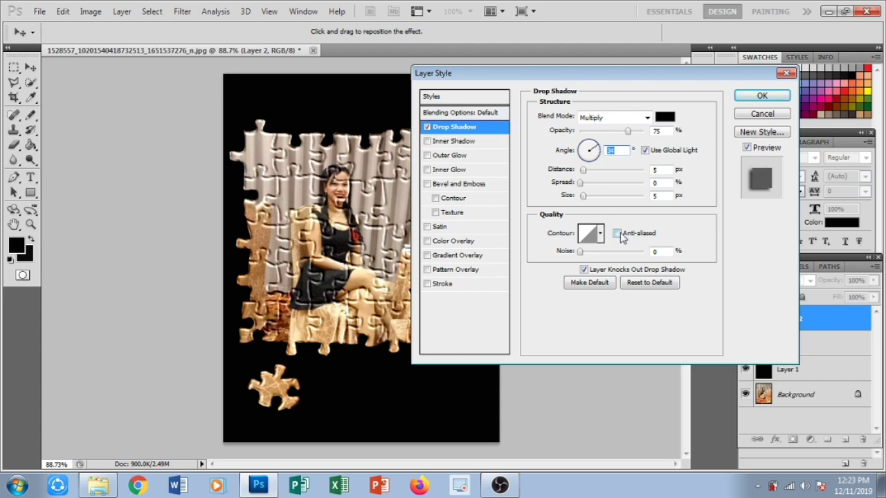
- Set the drop shadow's colour to light grey e5e1e1
{"action": "left_click", "coordinate": [666, 117]}
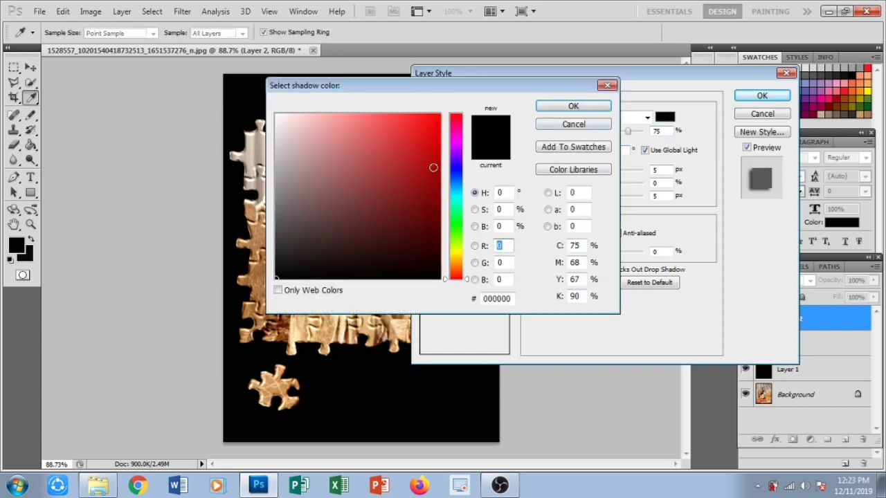
{"action": "left_click", "coordinate": [278, 130]}
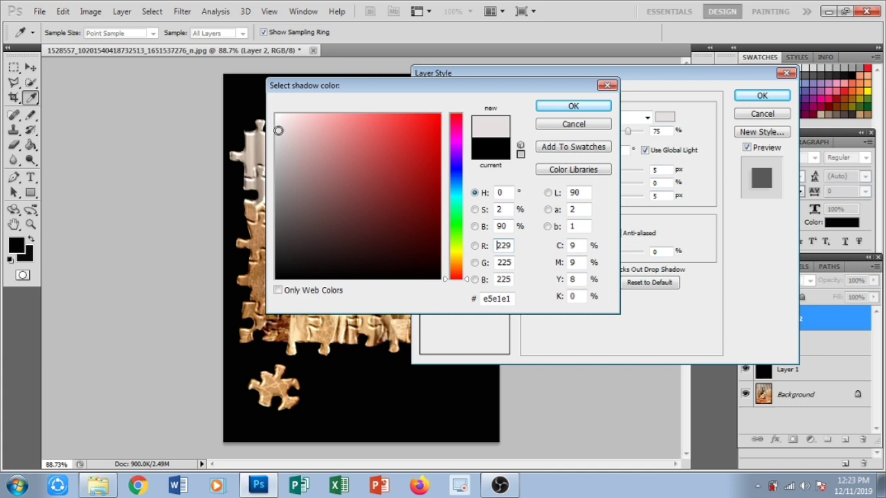
{"action": "left_click", "coordinate": [603, 106]}
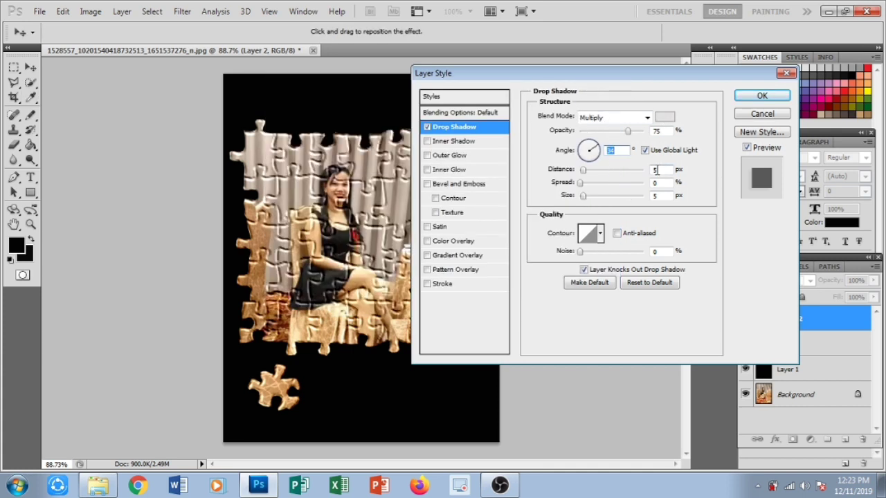
- Choose the fifth preset contour for the drop shadow, apply the layer style and nudge the loose piece slightly
{"action": "left_click", "coordinate": [601, 234]}
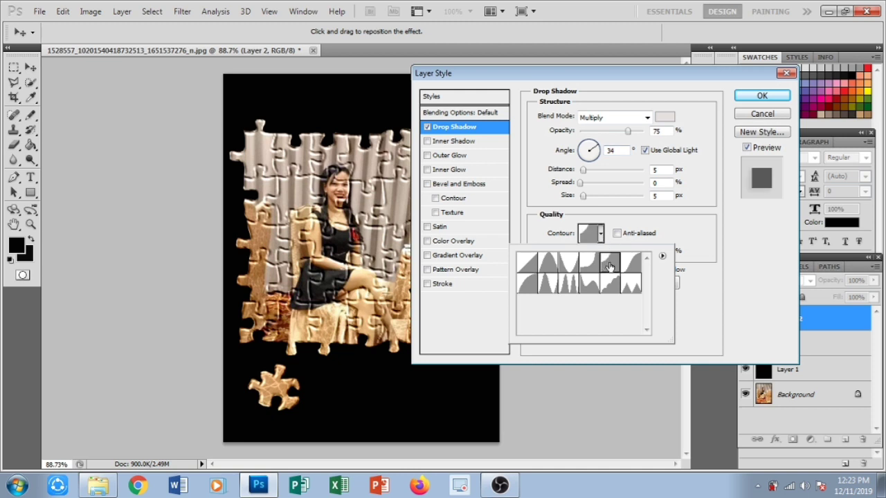
{"action": "left_click", "coordinate": [753, 101]}
{"action": "left_click", "coordinate": [750, 102]}
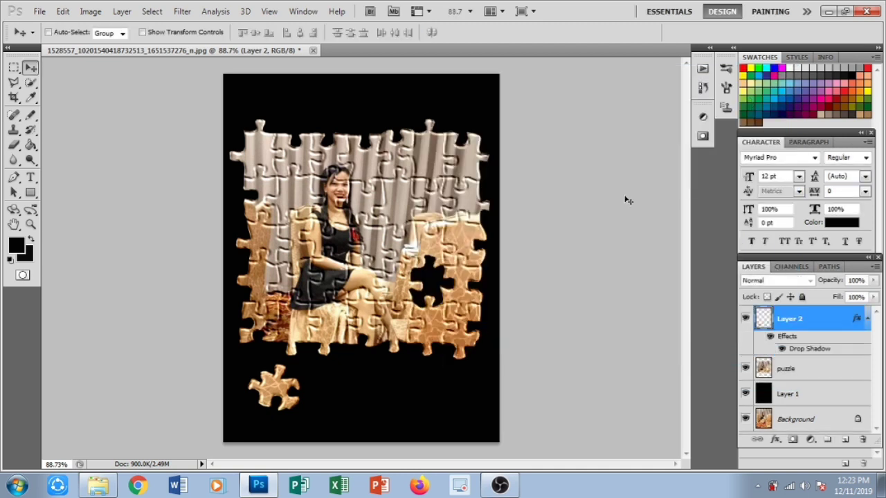
{"action": "left_click_drag", "start_coordinate": [295, 402], "coordinate": [297, 405]}
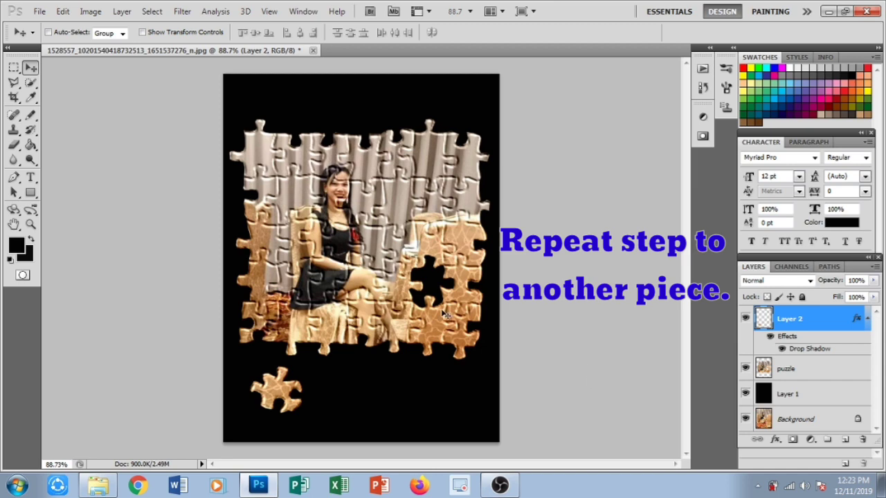
- Trace a Pen tool path around the grey curtain piece between the woman's head and the tan chair back
{"action": "scroll", "coordinate": [381, 286], "scroll_direction": "up", "scroll_amount": 2}
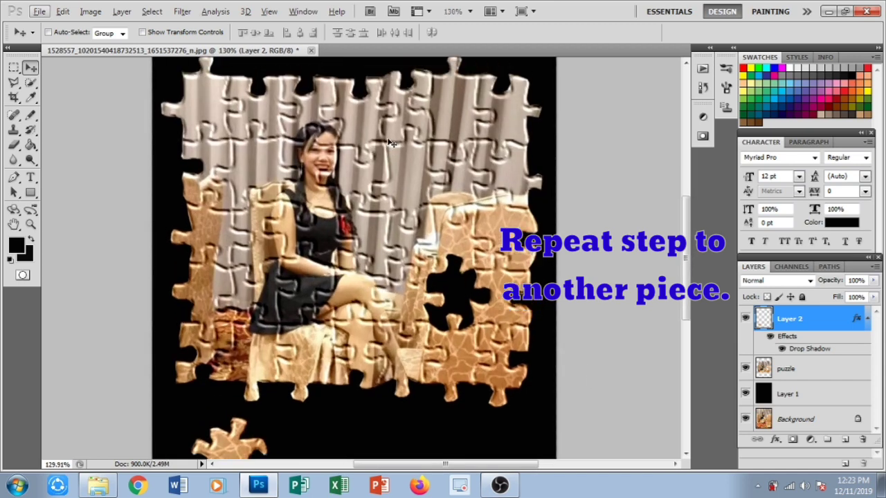
{"action": "scroll", "coordinate": [391, 141], "scroll_direction": "up", "scroll_amount": 1}
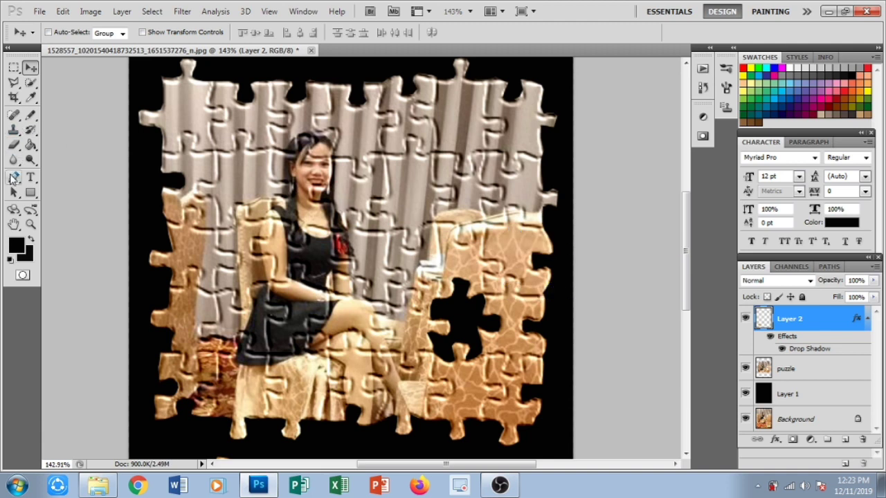
{"action": "left_click", "coordinate": [13, 179]}
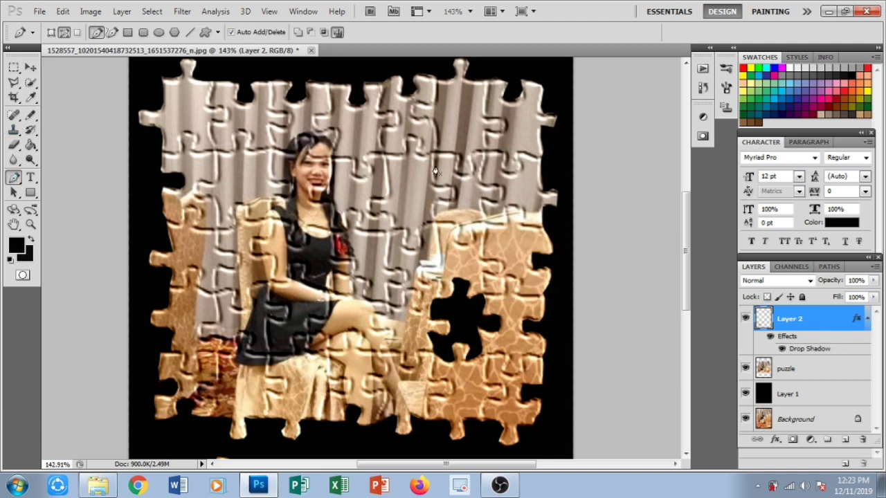
{"action": "left_click", "coordinate": [386, 157]}
{"action": "key", "text": "ctrl+z"}
{"action": "left_click", "coordinate": [386, 160]}
{"action": "scroll", "coordinate": [384, 215], "scroll_direction": "down", "scroll_amount": 3}
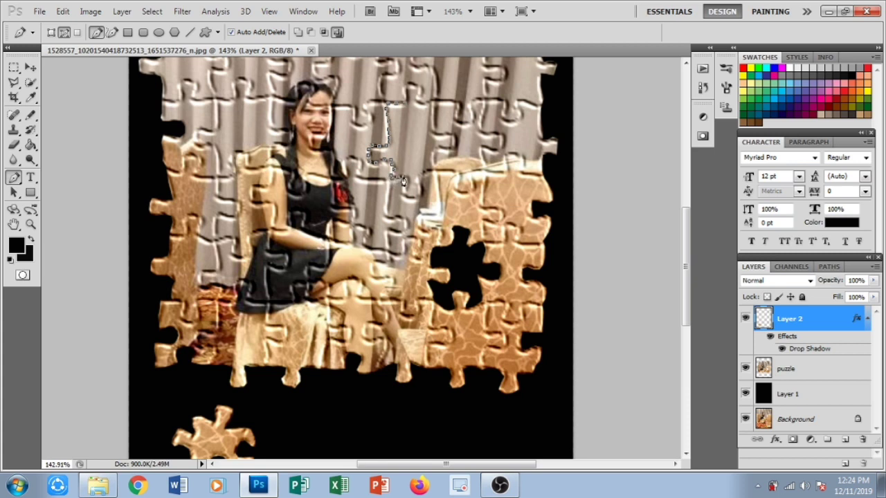
{"action": "left_click_drag", "start_coordinate": [404, 178], "coordinate": [406, 178]}
{"action": "left_click", "coordinate": [406, 183]}
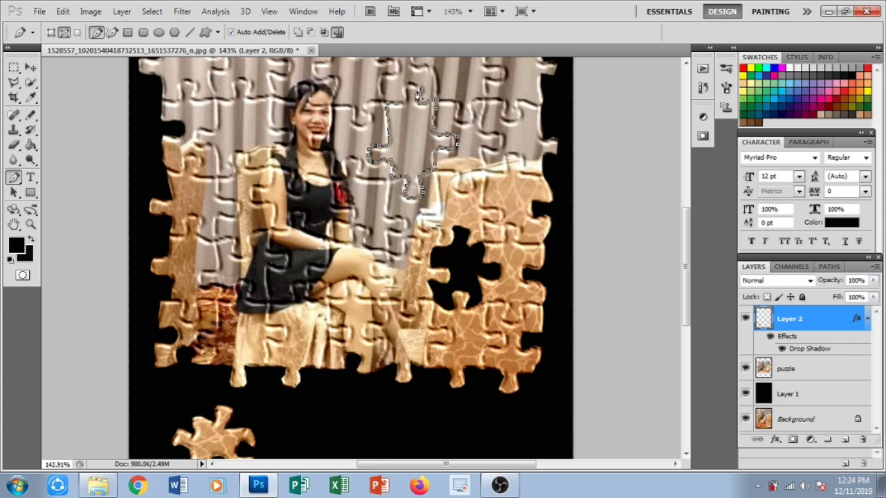
{"action": "left_click", "coordinate": [418, 92]}
{"action": "left_click", "coordinate": [407, 102]}
{"action": "scroll", "coordinate": [405, 111], "scroll_direction": "up", "scroll_amount": 3}
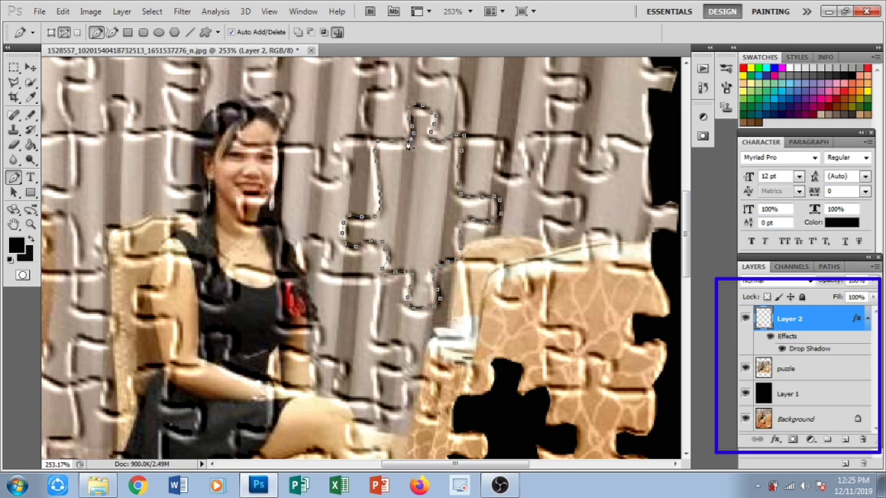
- Convert the curtain piece's path into a selection and cut that piece from the puzzle layer onto a new layer
{"action": "key", "text": "ctrl+d"}
{"action": "key", "text": "ctrl+Return"}
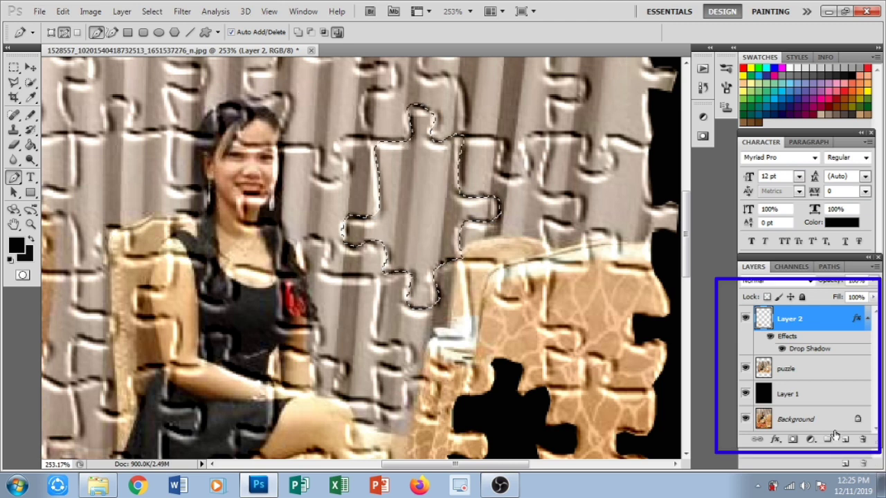
{"action": "left_click", "coordinate": [804, 371]}
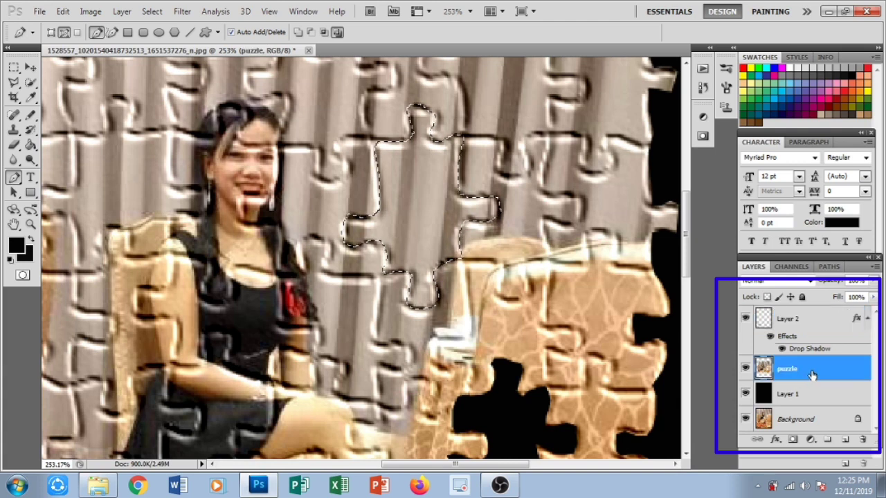
{"action": "left_click", "coordinate": [121, 11]}
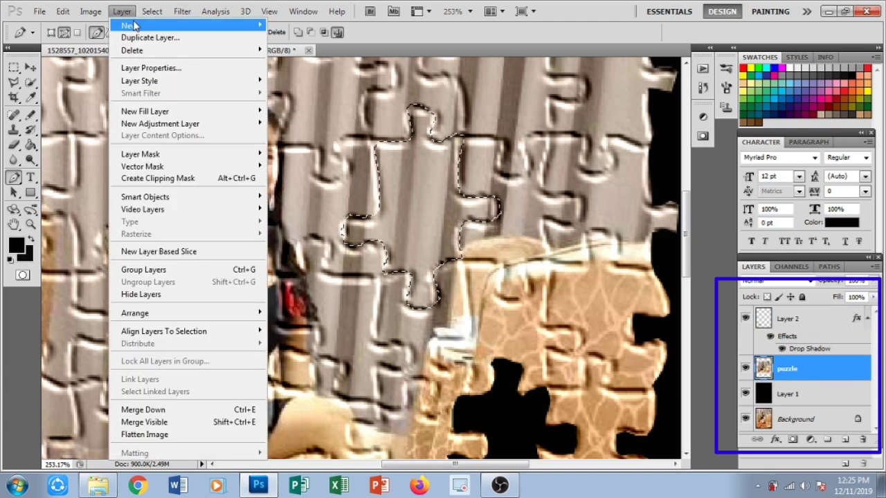
{"action": "mouse_move", "coordinate": [133, 25]}
{"action": "left_click", "coordinate": [313, 93]}
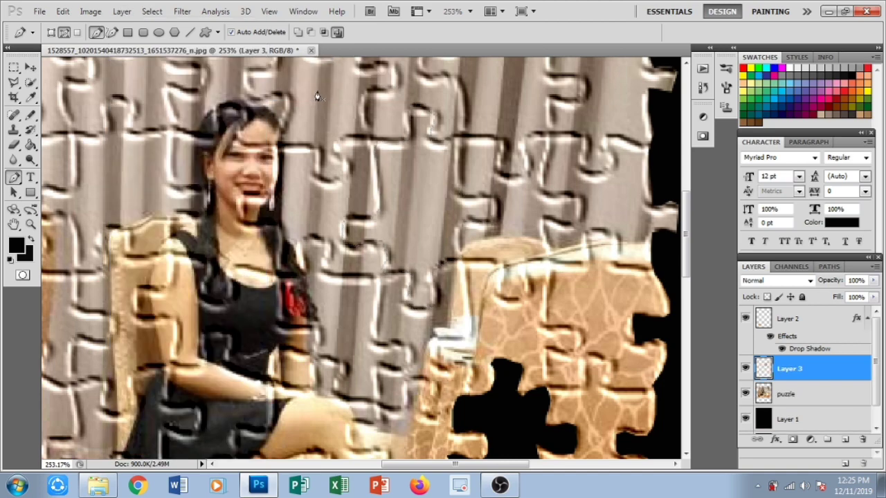
- Move the cut curtain piece onto the black area below the puzzle, beside the loose tan piece
{"action": "scroll", "coordinate": [436, 226], "scroll_direction": "down", "scroll_amount": 14}
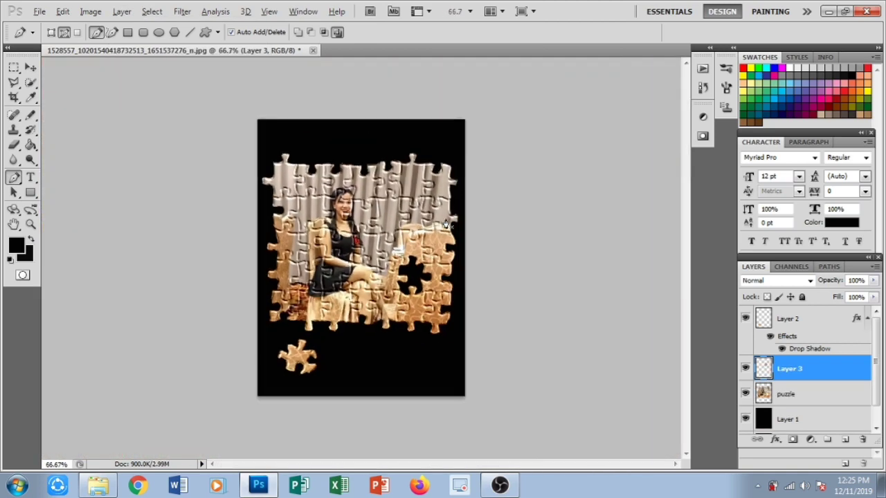
{"action": "left_click", "coordinate": [30, 69]}
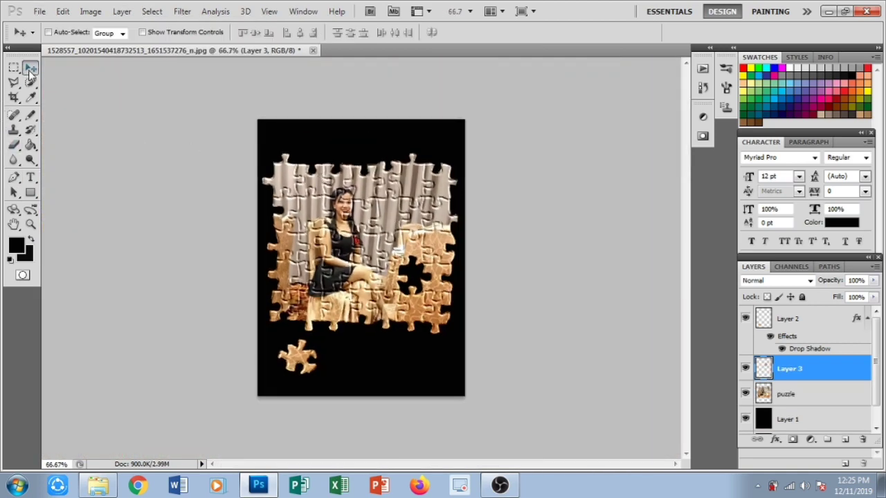
{"action": "left_click_drag", "start_coordinate": [391, 215], "coordinate": [350, 356]}
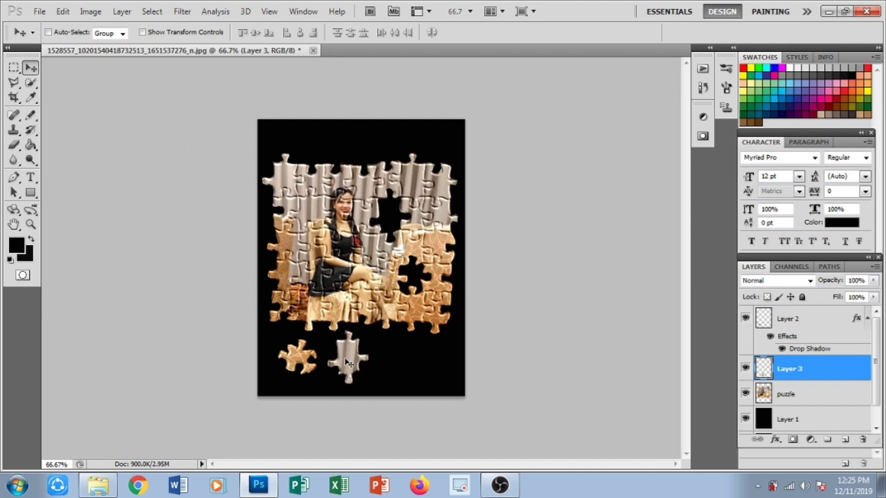
- Rotate the loose grey curtain piece about 92° clockwise with Free Transform and apply it
{"action": "key", "text": "ctrl+t"}
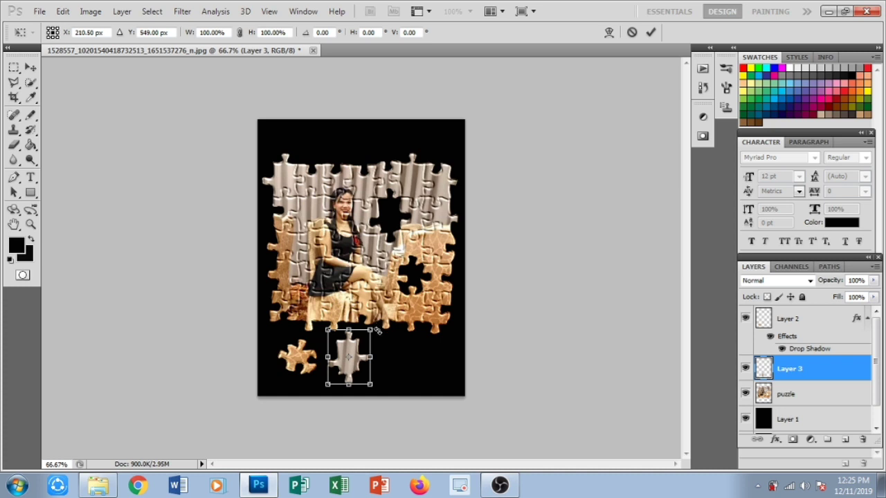
{"action": "left_click_drag", "start_coordinate": [377, 331], "coordinate": [395, 413]}
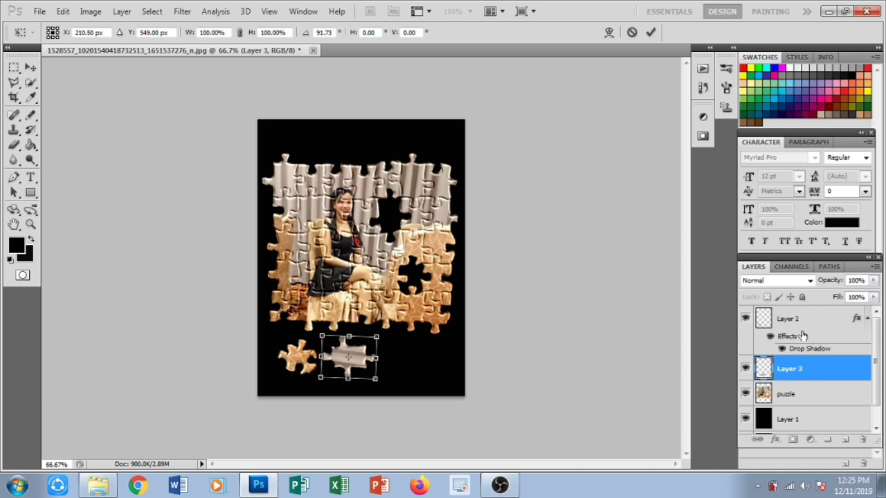
{"action": "left_click", "coordinate": [651, 32]}
- Add a drop shadow to Layer 3 and set the shadow colour to the near-white eceaea
{"action": "double_click", "coordinate": [859, 374]}
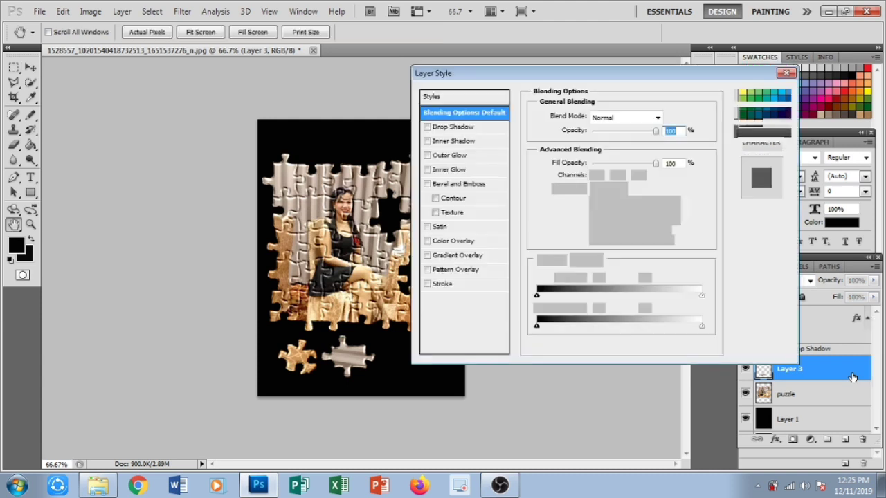
{"action": "left_click", "coordinate": [476, 128]}
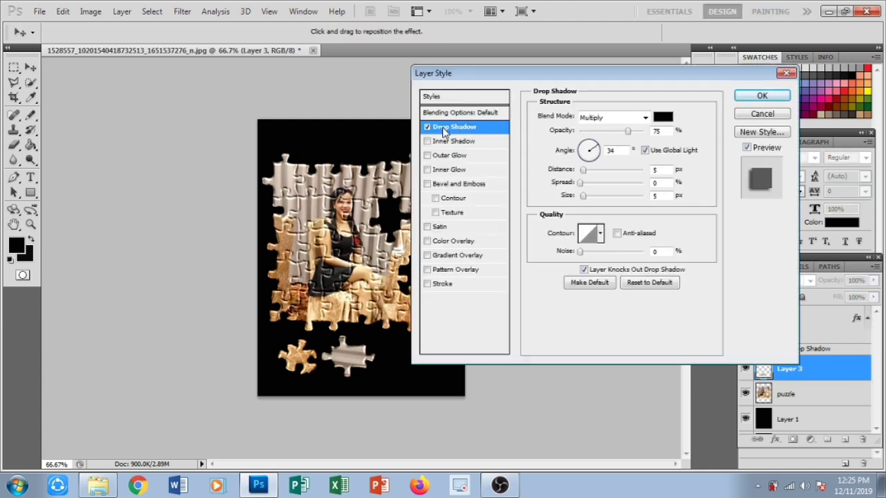
{"action": "left_click", "coordinate": [662, 119]}
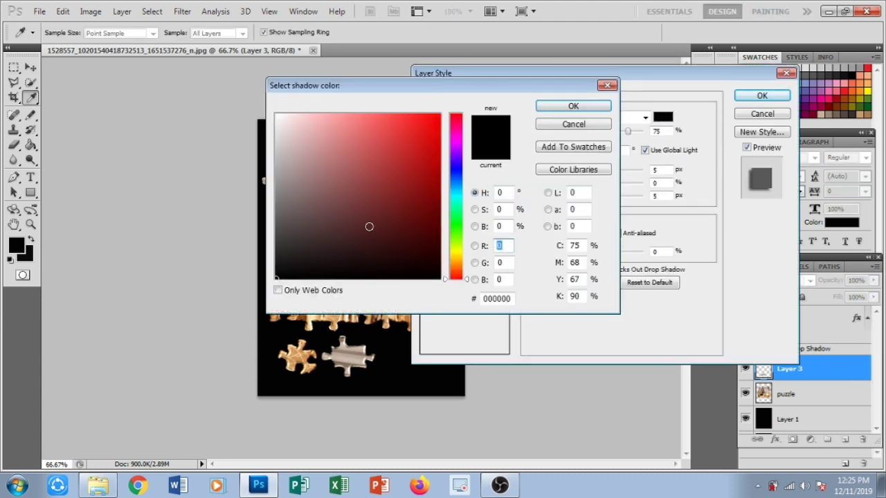
{"action": "left_click", "coordinate": [281, 269]}
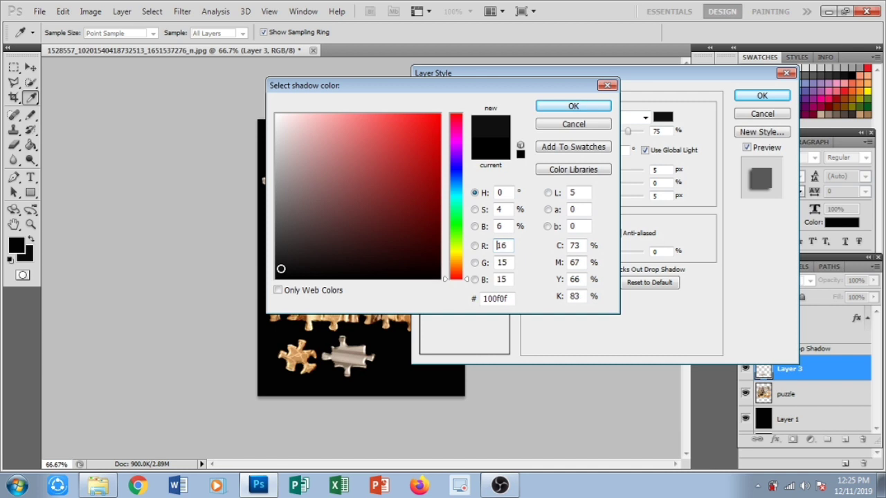
{"action": "left_click", "coordinate": [276, 126]}
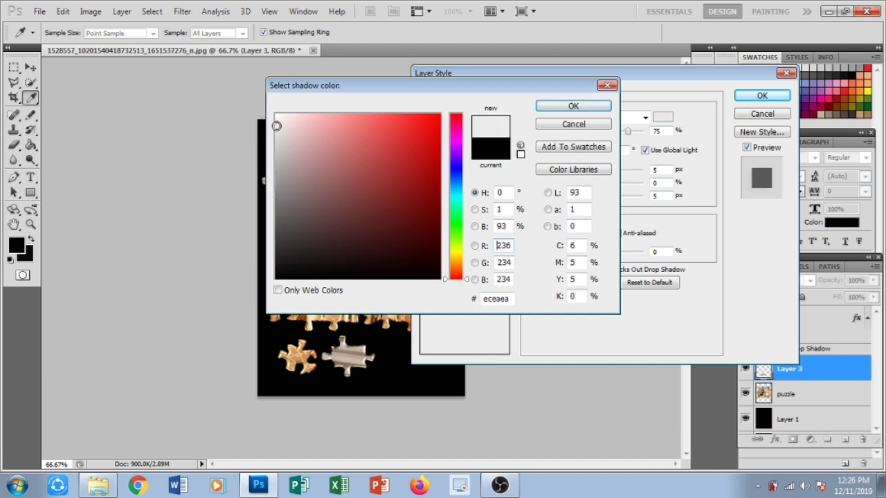
{"action": "left_click", "coordinate": [540, 110]}
- Try several contour presets for Layer 3's drop shadow, choose the eighth one and apply the layer style
{"action": "left_click", "coordinate": [600, 234]}
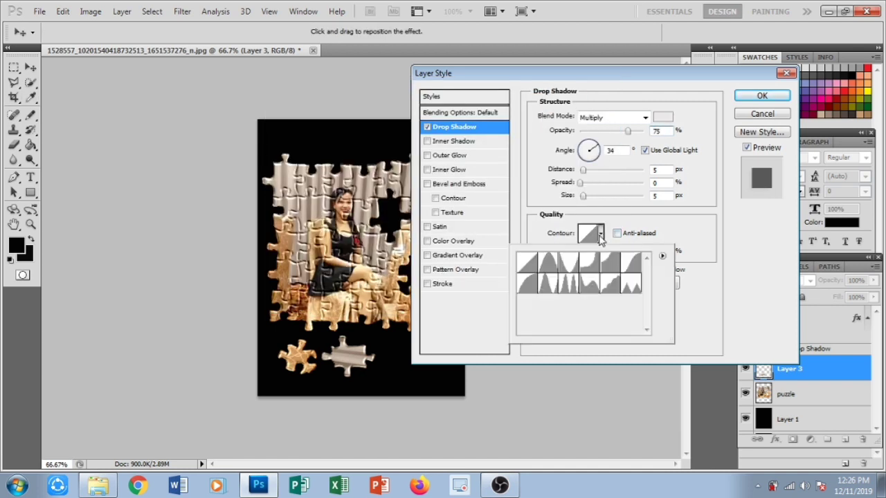
{"action": "left_click", "coordinate": [610, 270]}
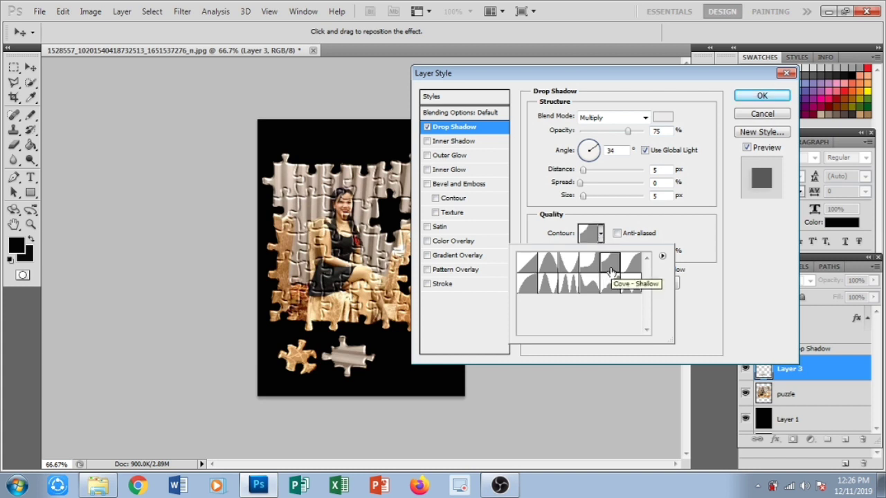
{"action": "left_click", "coordinate": [569, 283]}
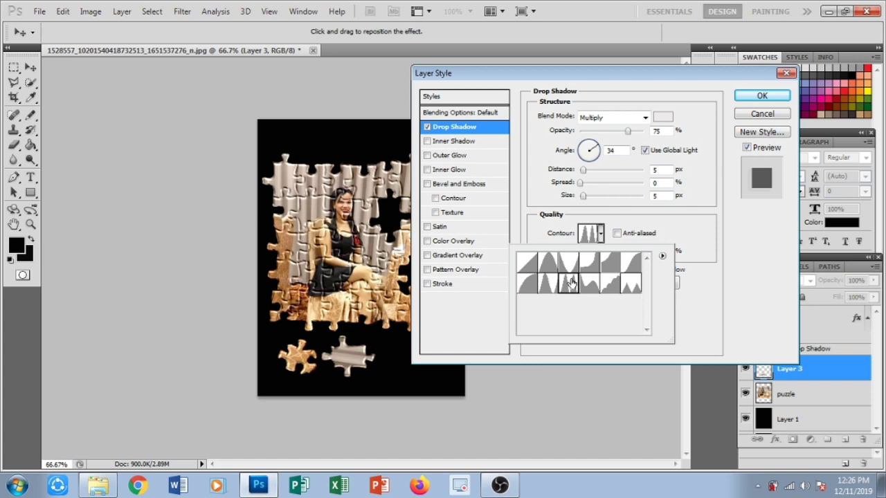
{"action": "left_click", "coordinate": [547, 284]}
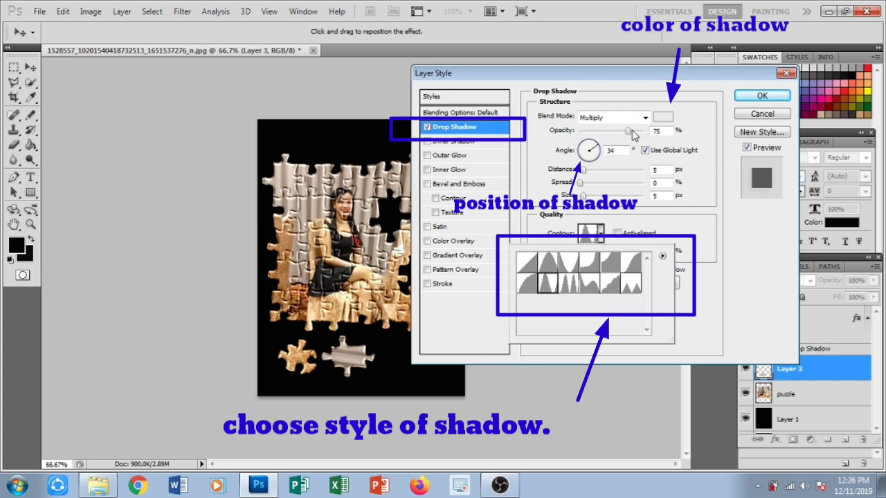
{"action": "left_click", "coordinate": [760, 97]}
- Trace a Pen tool path around the grey curtain piece beside the woman's head, above the chair she sits on
{"action": "scroll", "coordinate": [326, 226], "scroll_direction": "up", "scroll_amount": 7}
{"action": "scroll", "coordinate": [326, 226], "scroll_direction": "down", "scroll_amount": 3}
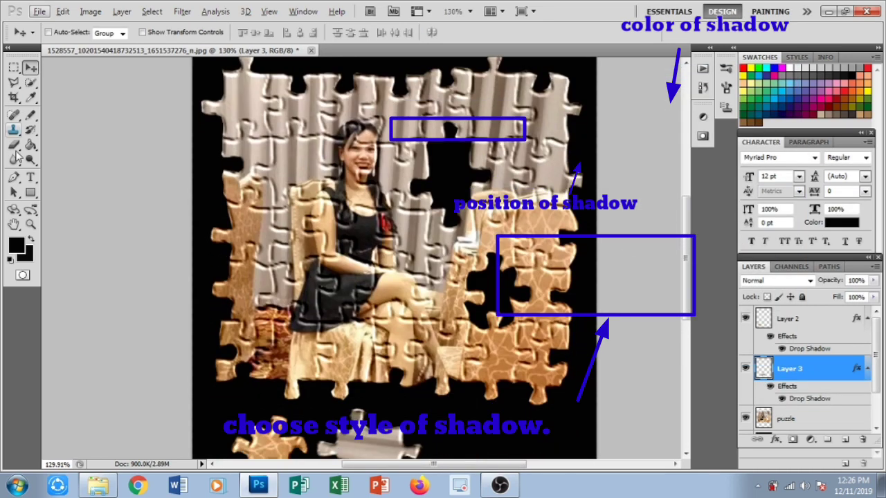
{"action": "key", "text": "p"}
{"action": "left_click", "coordinate": [322, 181]}
{"action": "left_click", "coordinate": [320, 198]}
{"action": "left_click", "coordinate": [309, 200]}
{"action": "left_click", "coordinate": [301, 190]}
{"action": "left_click", "coordinate": [291, 186]}
{"action": "mouse_move", "coordinate": [288, 208]}
{"action": "left_mouse_down"}
{"action": "mouse_move", "coordinate": [270, 183]}
{"action": "mouse_move", "coordinate": [255, 182]}
{"action": "mouse_move", "coordinate": [275, 160]}
{"action": "mouse_move", "coordinate": [271, 142]}
{"action": "mouse_move", "coordinate": [286, 140]}
{"action": "mouse_move", "coordinate": [294, 123]}
{"action": "mouse_move", "coordinate": [303, 142]}
{"action": "mouse_move", "coordinate": [316, 138]}
{"action": "mouse_move", "coordinate": [321, 171]}
{"action": "mouse_move", "coordinate": [339, 166]}
{"action": "mouse_move", "coordinate": [326, 184]}
{"action": "left_mouse_up"}
- Convert the path around that curtain piece into a selection and cut it from the puzzle layer onto a new layer
{"action": "key", "text": "alt+bracketleft"}
{"action": "left_click", "coordinate": [135, 16]}
{"action": "mouse_move", "coordinate": [159, 26]}
{"action": "left_click", "coordinate": [290, 99]}
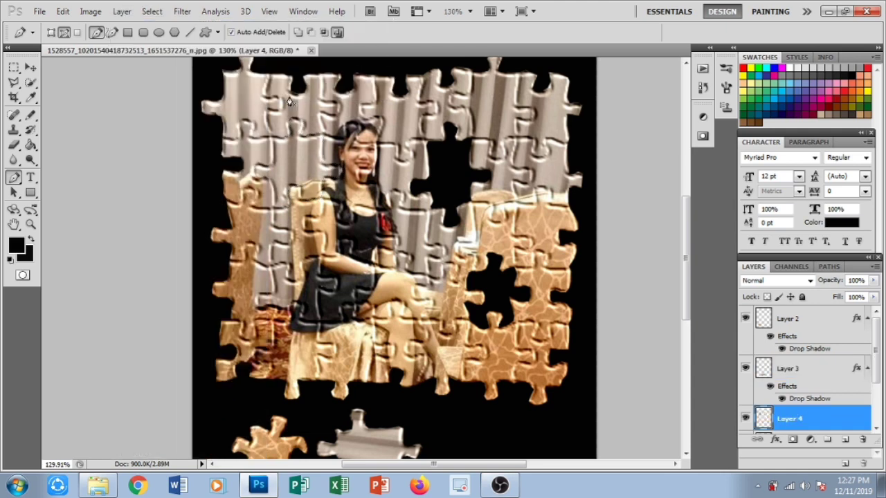
- Move the newly cut curtain piece below the puzzle, beside the two loose pieces, and rotate it about 47° clockwise
{"action": "left_click", "coordinate": [30, 67]}
{"action": "scroll", "coordinate": [115, 94], "scroll_direction": "down", "scroll_amount": 3}
{"action": "left_click_drag", "start_coordinate": [253, 154], "coordinate": [396, 375]}
{"action": "key", "text": "ctrl+t"}
{"action": "left_click_drag", "start_coordinate": [420, 334], "coordinate": [434, 368]}
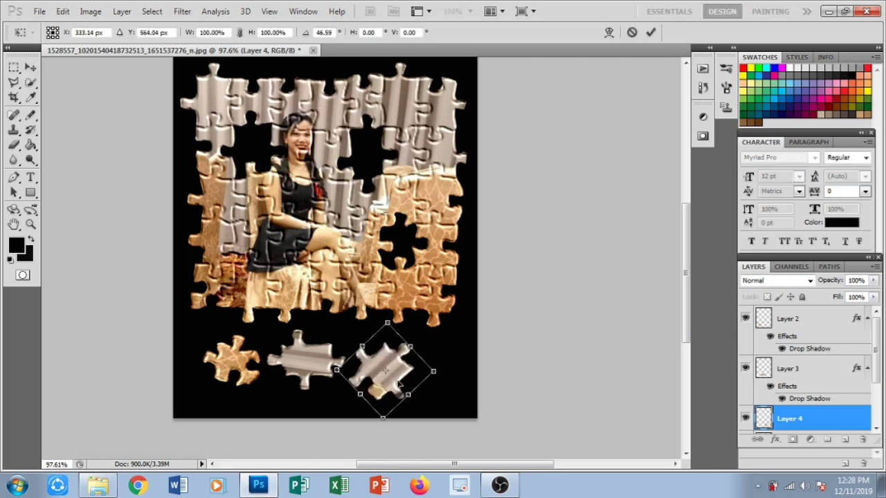
{"action": "key", "text": "Return"}
- Add a drop shadow with a near-white colour to Layer 4 and apply the layer style
{"action": "double_click", "coordinate": [819, 420]}
{"action": "left_click", "coordinate": [454, 126]}
{"action": "left_click", "coordinate": [663, 117]}
{"action": "left_click", "coordinate": [283, 118]}
{"action": "left_click", "coordinate": [574, 107]}
{"action": "left_click", "coordinate": [762, 96]}
{"action": "scroll", "coordinate": [477, 265], "scroll_direction": "down", "scroll_amount": 4}
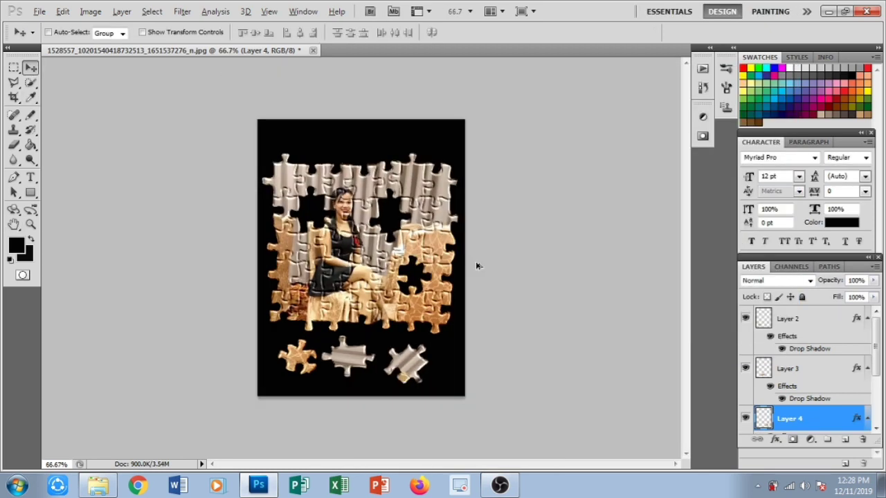
- Trace a closed Pen tool path around the puzzle piece covering the curtain, chair edge and black skirt
{"action": "scroll", "coordinate": [491, 291], "scroll_direction": "up", "scroll_amount": 7}
{"action": "left_click", "coordinate": [14, 177]}
{"action": "left_click", "coordinate": [283, 308]}
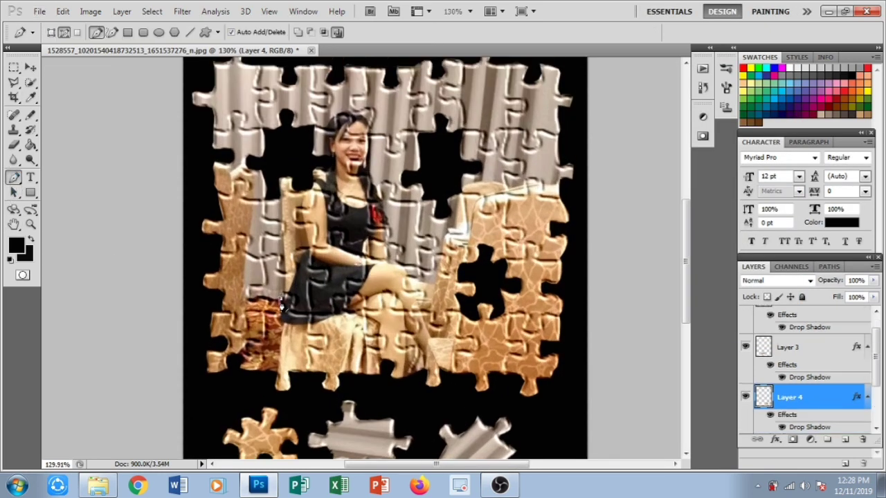
{"action": "left_click", "coordinate": [280, 314]}
{"action": "left_click", "coordinate": [269, 312]}
{"action": "left_click", "coordinate": [266, 301]}
{"action": "left_click", "coordinate": [257, 298]}
{"action": "left_click", "coordinate": [250, 298]}
{"action": "left_click", "coordinate": [250, 287]}
{"action": "left_click", "coordinate": [259, 285]}
{"action": "left_click", "coordinate": [264, 258]}
{"action": "left_click", "coordinate": [280, 258]}
{"action": "left_click", "coordinate": [294, 250]}
{"action": "left_click", "coordinate": [309, 248]}
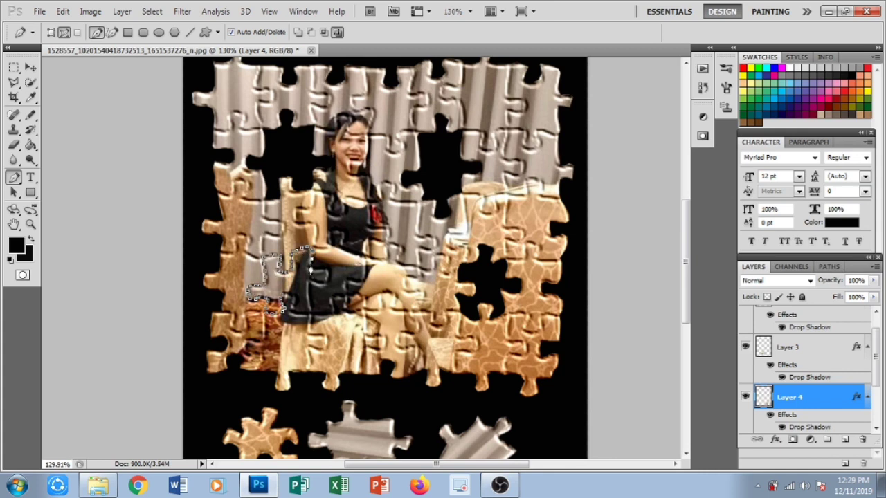
{"action": "left_click", "coordinate": [311, 267]}
{"action": "left_click", "coordinate": [322, 266]}
{"action": "left_click", "coordinate": [328, 269]}
{"action": "left_click", "coordinate": [329, 282]}
{"action": "left_click", "coordinate": [323, 283]}
{"action": "left_click", "coordinate": [316, 281]}
{"action": "left_click", "coordinate": [308, 288]}
{"action": "left_click", "coordinate": [310, 300]}
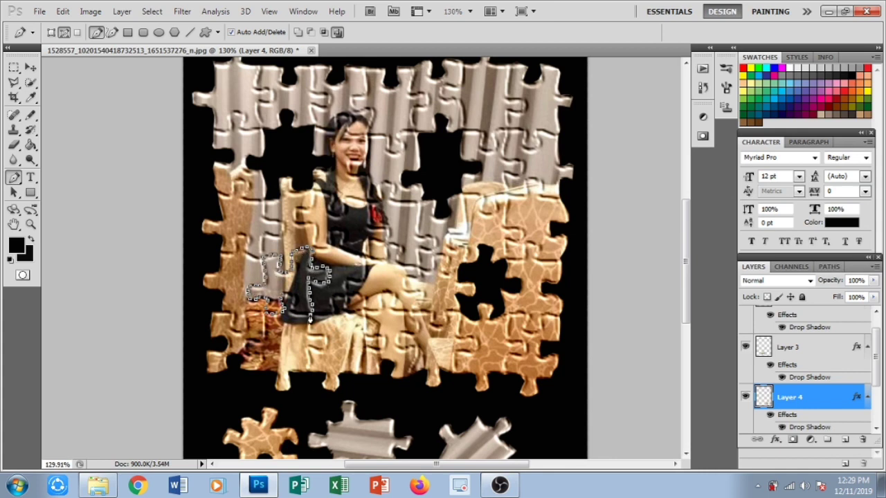
{"action": "left_click", "coordinate": [296, 313]}
{"action": "left_click", "coordinate": [294, 305]}
{"action": "left_click", "coordinate": [296, 297]}
{"action": "left_click", "coordinate": [288, 292]}
{"action": "left_click", "coordinate": [283, 309]}
- Convert the skirt piece's path into a selection and cut that piece from the puzzle layer onto a new layer
{"action": "key", "text": "ctrl+Return"}
{"action": "left_click_drag", "start_coordinate": [876, 360], "coordinate": [876, 397]}
{"action": "left_click", "coordinate": [789, 374]}
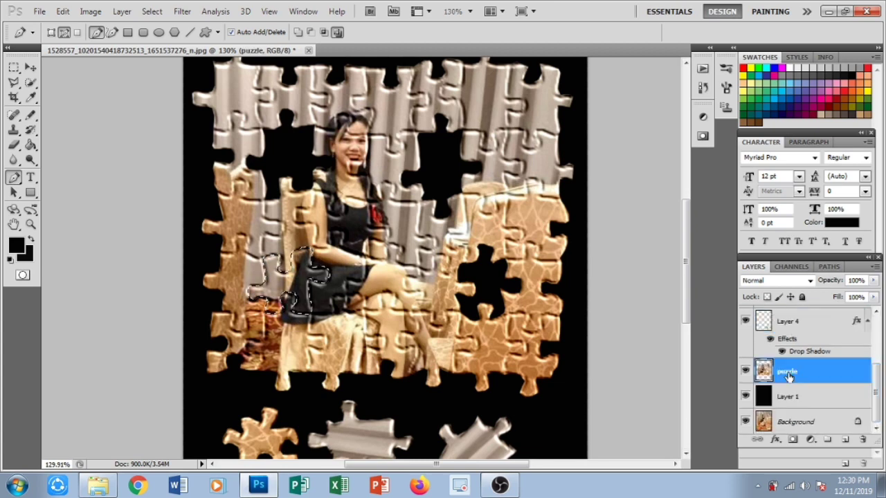
{"action": "left_click", "coordinate": [122, 11]}
{"action": "mouse_move", "coordinate": [129, 28]}
{"action": "left_click", "coordinate": [311, 92]}
- Move the cut skirt piece onto the black area above the puzzle and adjust its rotation
{"action": "key", "text": "v"}
{"action": "scroll", "coordinate": [301, 277], "scroll_direction": "down", "scroll_amount": 5}
{"action": "left_click_drag", "start_coordinate": [301, 278], "coordinate": [297, 118]}
{"action": "key", "text": "ctrl+t"}
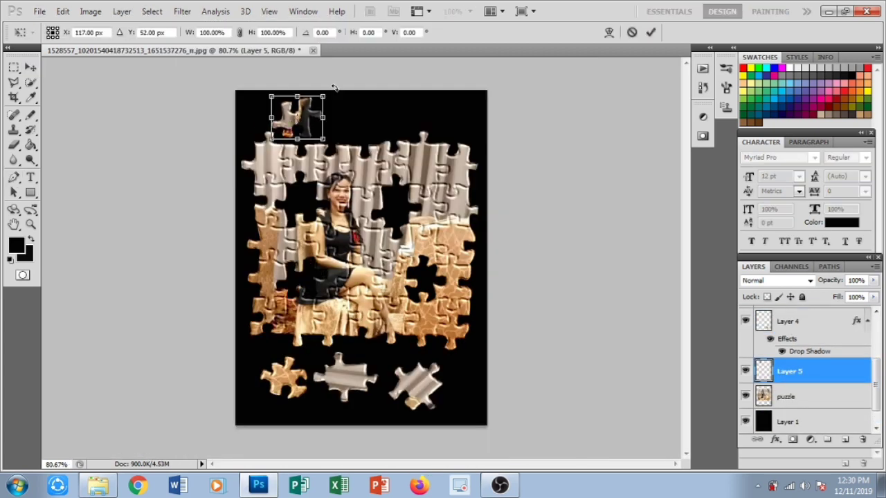
{"action": "left_click_drag", "start_coordinate": [335, 88], "coordinate": [370, 134]}
{"action": "key", "text": "Return"}
- Add a near-white drop shadow to Layer 5 and choose the eighth contour preset
{"action": "double_click", "coordinate": [829, 374]}
{"action": "left_click", "coordinate": [454, 127]}
{"action": "left_click", "coordinate": [663, 117]}
{"action": "left_click", "coordinate": [278, 115]}
{"action": "left_click", "coordinate": [601, 234]}
{"action": "left_click", "coordinate": [552, 289]}
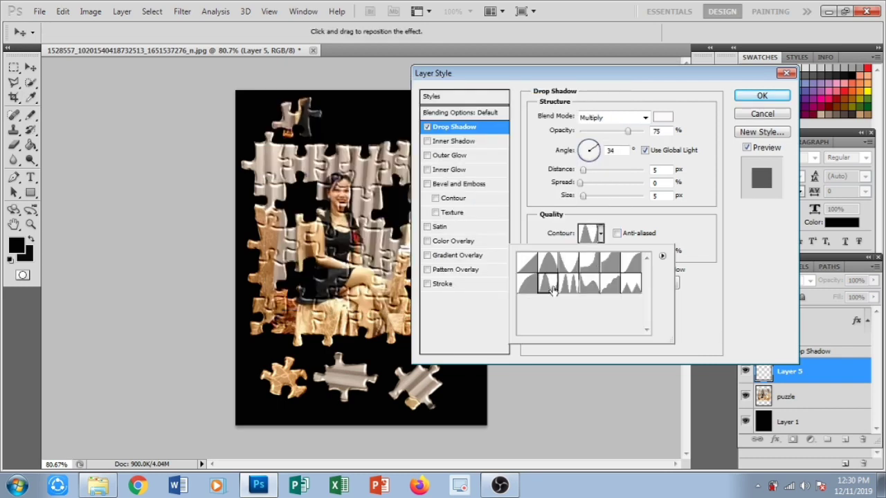
- Switch Layer 5's shadow to the ninth contour preset and raise its distance to 20 px
{"action": "left_click", "coordinate": [569, 288]}
{"action": "left_click", "coordinate": [551, 288]}
{"action": "left_click", "coordinate": [568, 288]}
{"action": "left_click_drag", "start_coordinate": [583, 170], "coordinate": [604, 170]}
{"action": "left_click_drag", "start_coordinate": [580, 184], "coordinate": [593, 170]}
{"action": "left_click", "coordinate": [600, 234]}
{"action": "left_click", "coordinate": [569, 288]}
- Set Layer 5's shadow angle to 0°, refine its near-white colour and spread, apply the style and nudge the piece
{"action": "left_click", "coordinate": [598, 150]}
{"action": "left_click", "coordinate": [663, 117]}
{"action": "left_click", "coordinate": [592, 97]}
{"action": "left_click", "coordinate": [601, 234]}
{"action": "left_click_drag", "start_coordinate": [612, 184], "coordinate": [583, 183]}
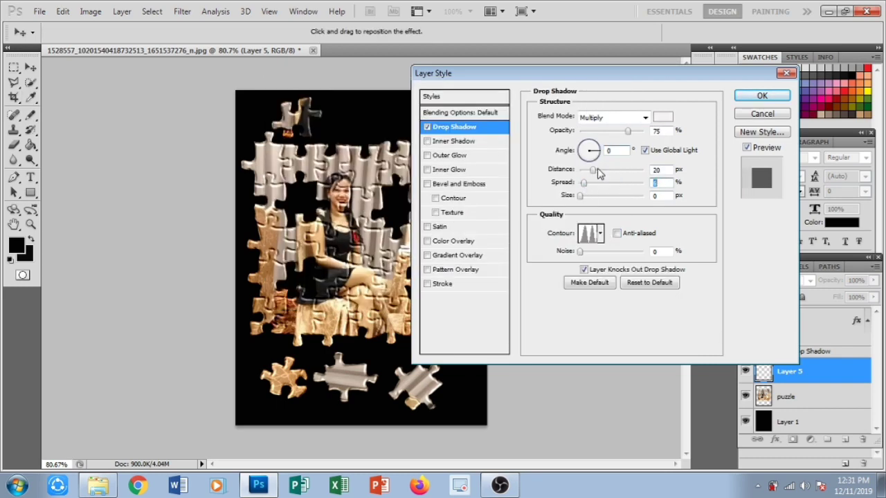
{"action": "left_click", "coordinate": [600, 233]}
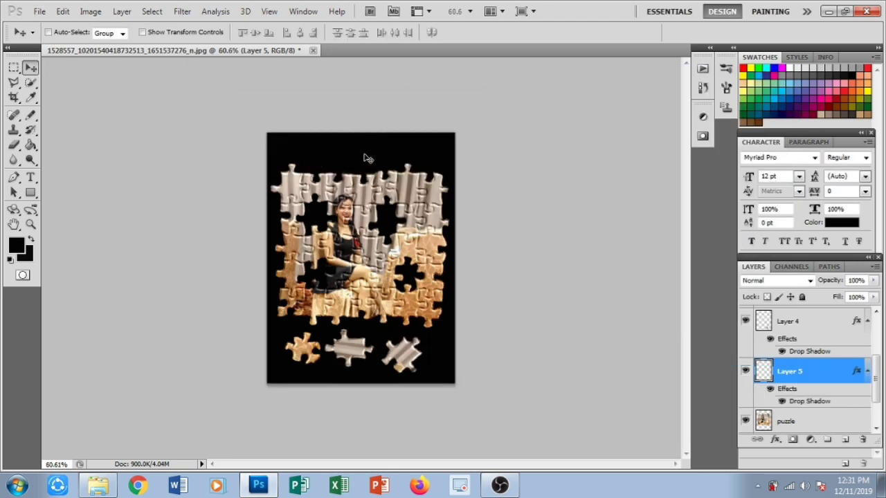
{"action": "left_click_drag", "start_coordinate": [400, 147], "coordinate": [414, 169]}
- Trace the grey curtain piece beside the woman's torso with the Pen tool and cut it onto its own layer
{"action": "scroll", "coordinate": [414, 171], "scroll_direction": "up", "scroll_amount": 2}
{"action": "key", "text": "p"}
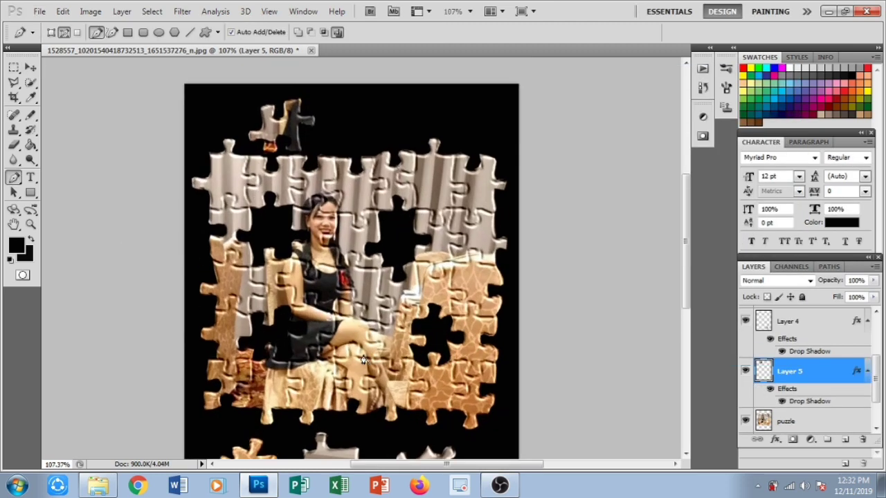
{"action": "scroll", "coordinate": [358, 320], "scroll_direction": "down", "scroll_amount": 1}
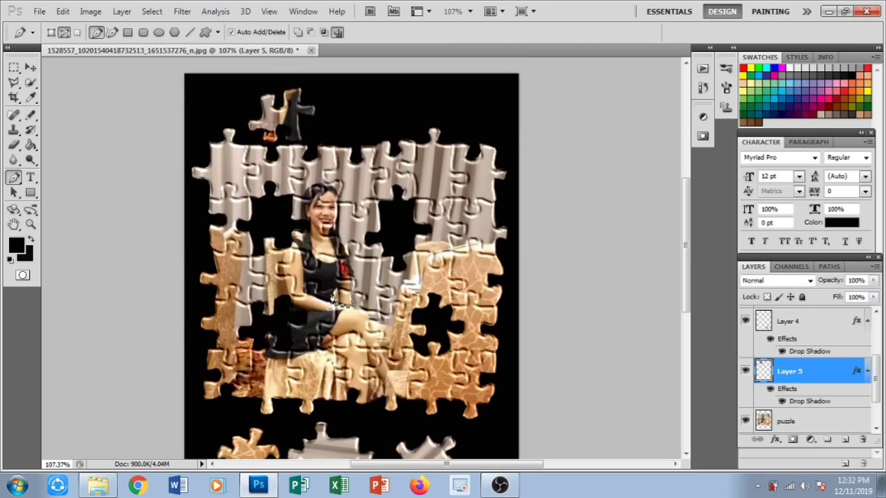
{"action": "mouse_move", "coordinate": [339, 299]}
{"action": "left_mouse_down"}
{"action": "mouse_move", "coordinate": [341, 263]}
{"action": "mouse_move", "coordinate": [359, 249]}
{"action": "mouse_move", "coordinate": [356, 259]}
{"action": "mouse_move", "coordinate": [376, 263]}
{"action": "mouse_move", "coordinate": [385, 299]}
{"action": "left_mouse_up"}
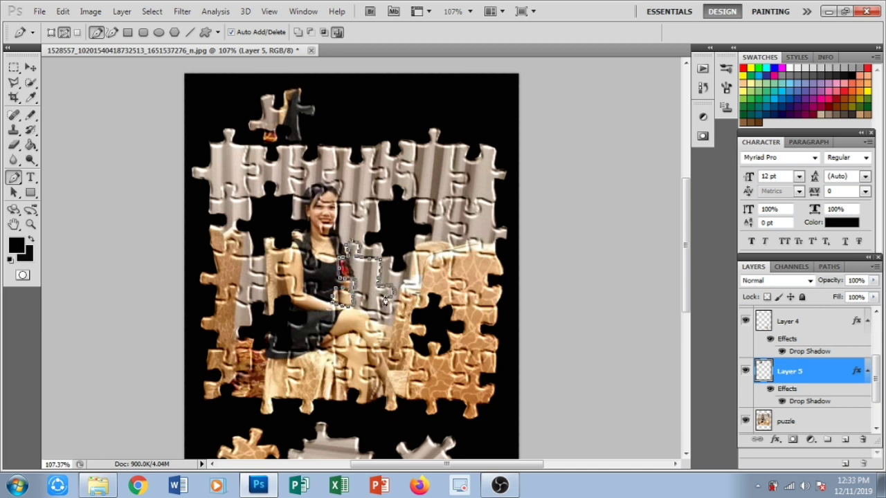
{"action": "left_click", "coordinate": [379, 311]}
{"action": "left_click", "coordinate": [340, 448]}
{"action": "key", "text": "ctrl+z"}
{"action": "left_click", "coordinate": [364, 314]}
{"action": "left_click", "coordinate": [365, 306]}
{"action": "left_click", "coordinate": [361, 295]}
{"action": "left_click", "coordinate": [353, 301]}
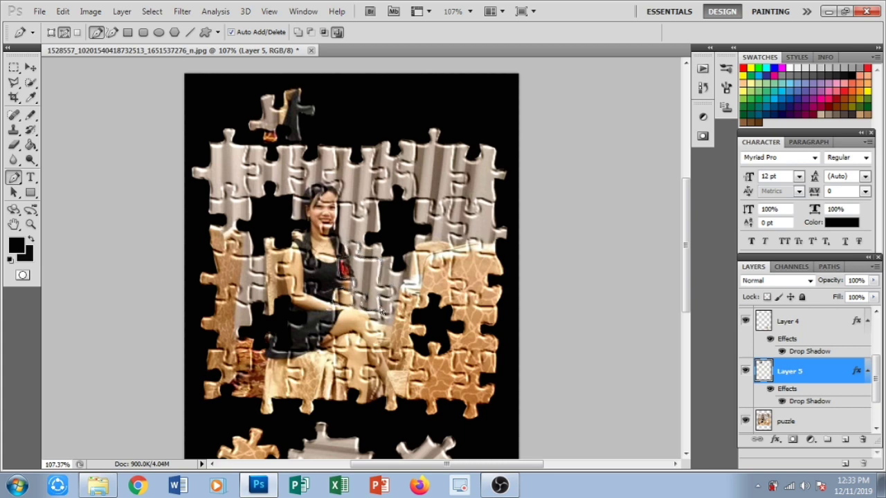
{"action": "key", "text": "ctrl+j"}
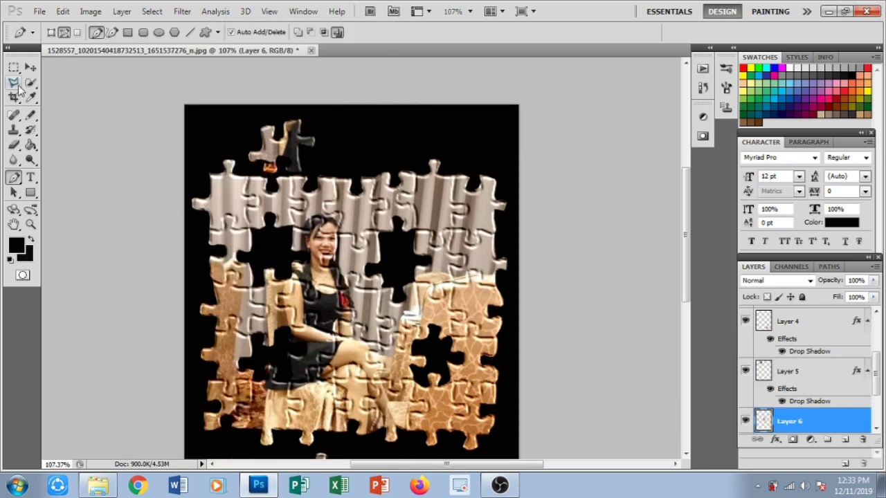
- Move the cut torso-side curtain piece above the puzzle, beside the skirt piece, and rotate it a quarter turn counterclockwise
{"action": "left_click", "coordinate": [30, 67]}
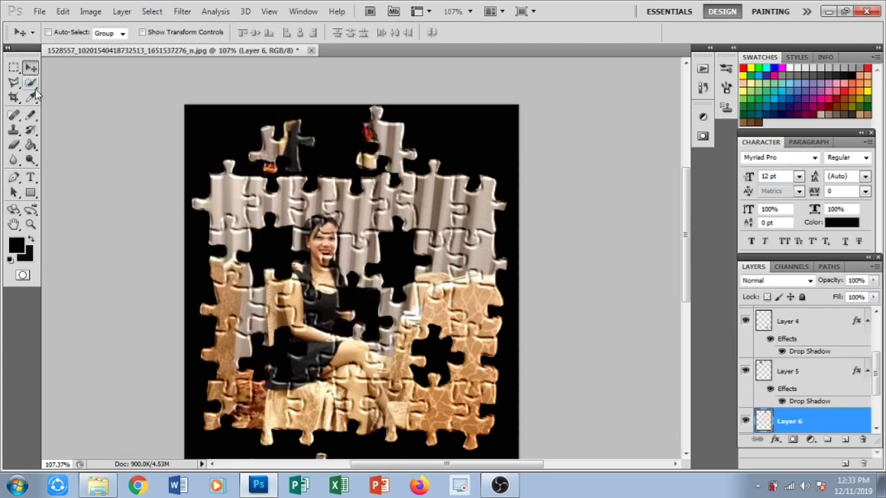
{"action": "key", "text": "ctrl+t"}
{"action": "left_click_drag", "start_coordinate": [424, 177], "coordinate": [424, 109]}
{"action": "key", "text": "Return"}
- Add a near-white drop shadow to Layer 6 and adjust its angle and contour
{"action": "double_click", "coordinate": [831, 421]}
{"action": "left_click", "coordinate": [454, 128]}
{"action": "left_click", "coordinate": [662, 117]}
{"action": "left_click", "coordinate": [585, 101]}
{"action": "left_click", "coordinate": [598, 148]}
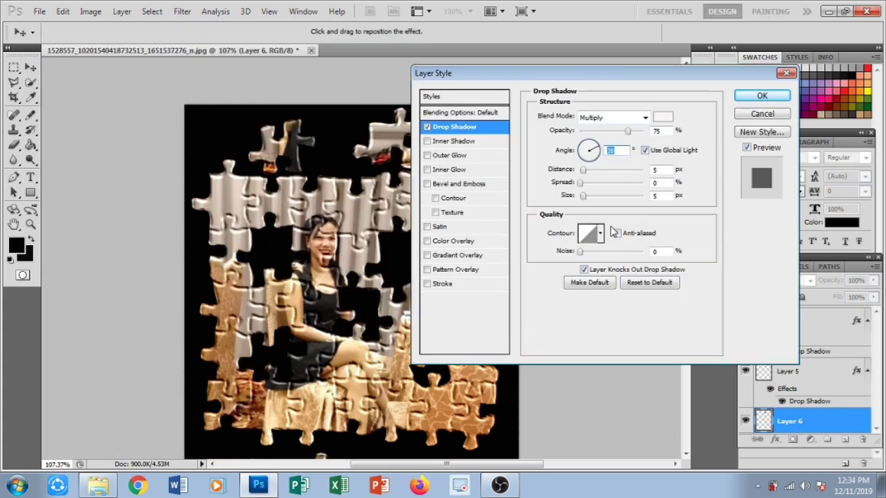
{"action": "left_click", "coordinate": [600, 234]}
{"action": "left_click", "coordinate": [600, 233]}
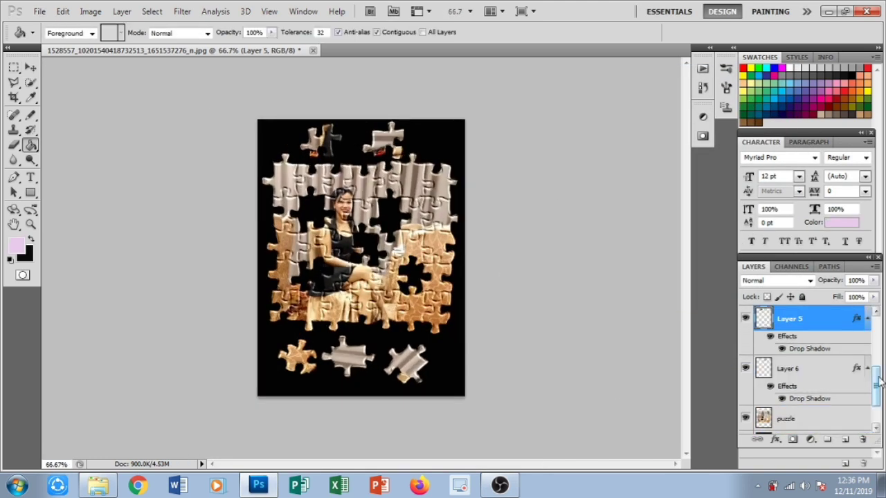
- Select the black background layer, Layer 1, and set the foreground colour to a paler lilac
{"action": "left_click_drag", "start_coordinate": [880, 382], "coordinate": [878, 401]}
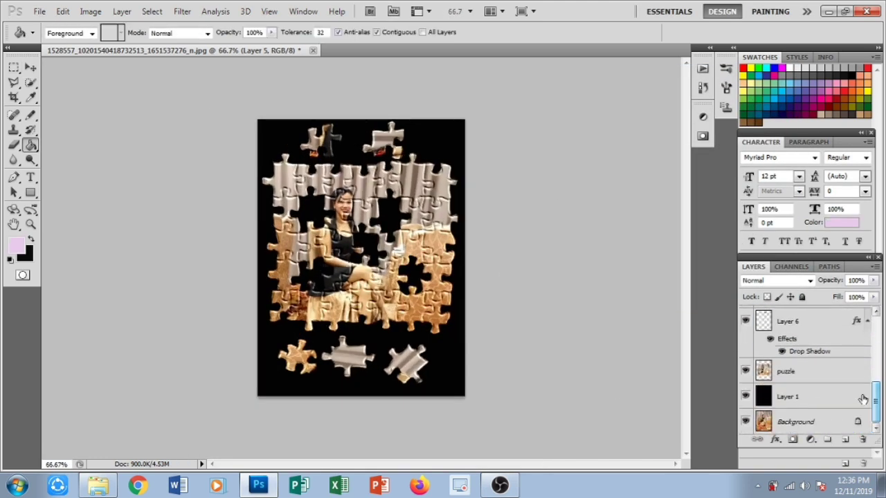
{"action": "left_click", "coordinate": [798, 399]}
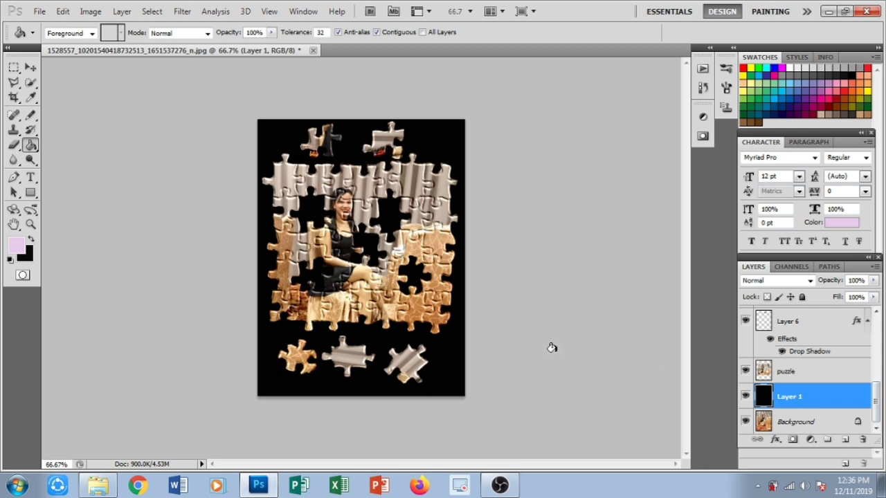
{"action": "left_click", "coordinate": [19, 247]}
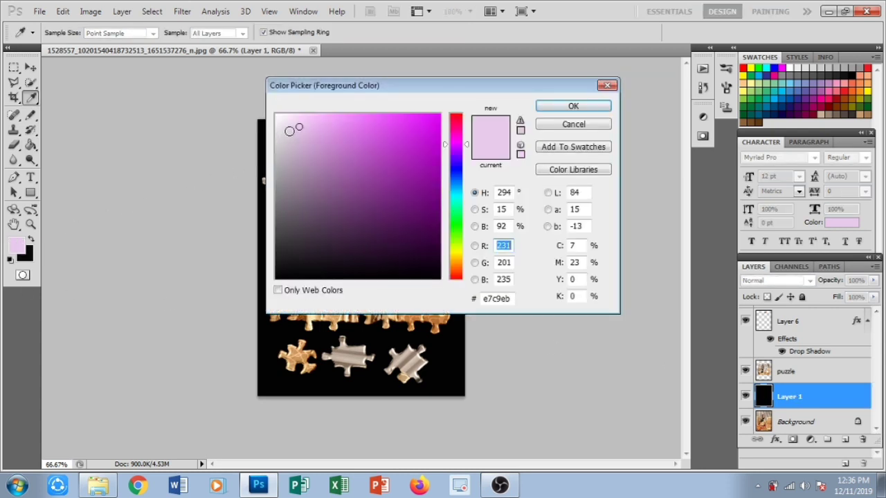
{"action": "left_click", "coordinate": [290, 130]}
{"action": "left_click", "coordinate": [550, 107]}
- Fill Layer 1 with the pale lilac foreground colour using the Paint Bucket tool
{"action": "key", "text": "g"}
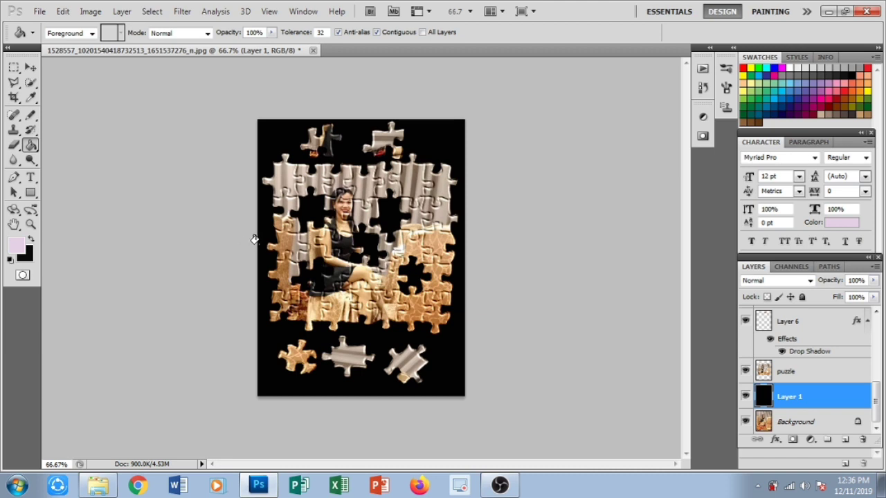
{"action": "right_click", "coordinate": [30, 145]}
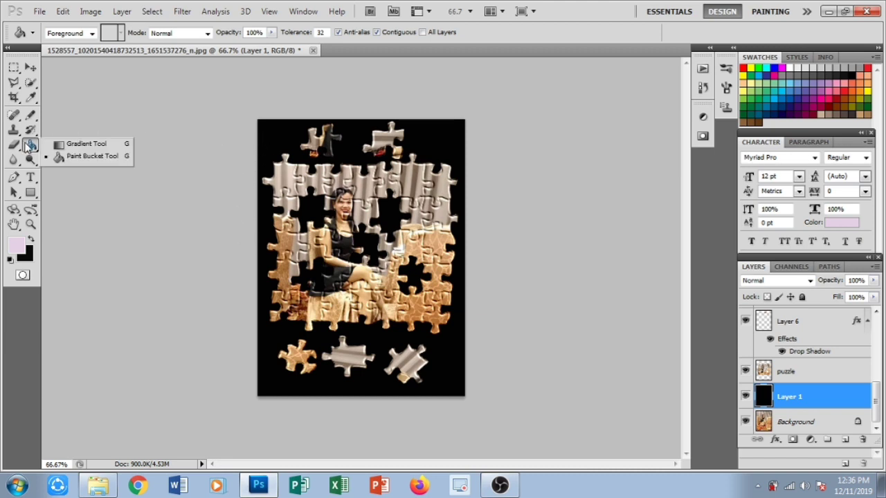
{"action": "left_click", "coordinate": [73, 159]}
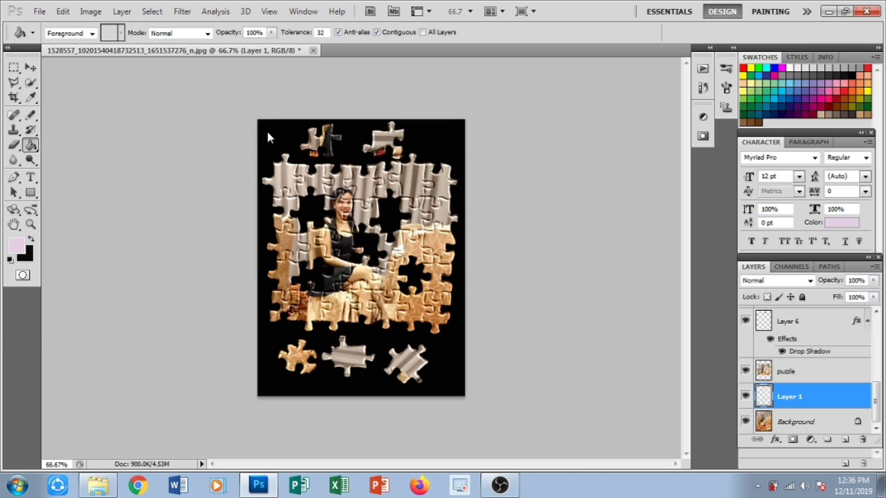
{"action": "left_click", "coordinate": [266, 130]}
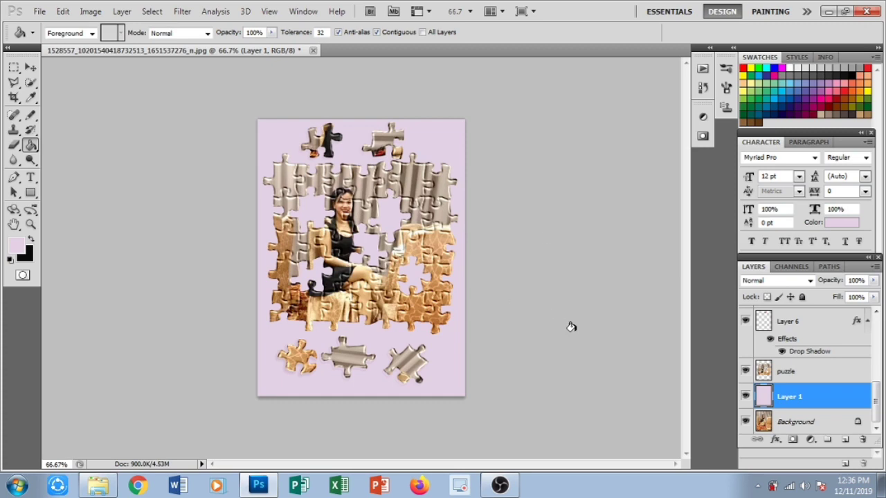